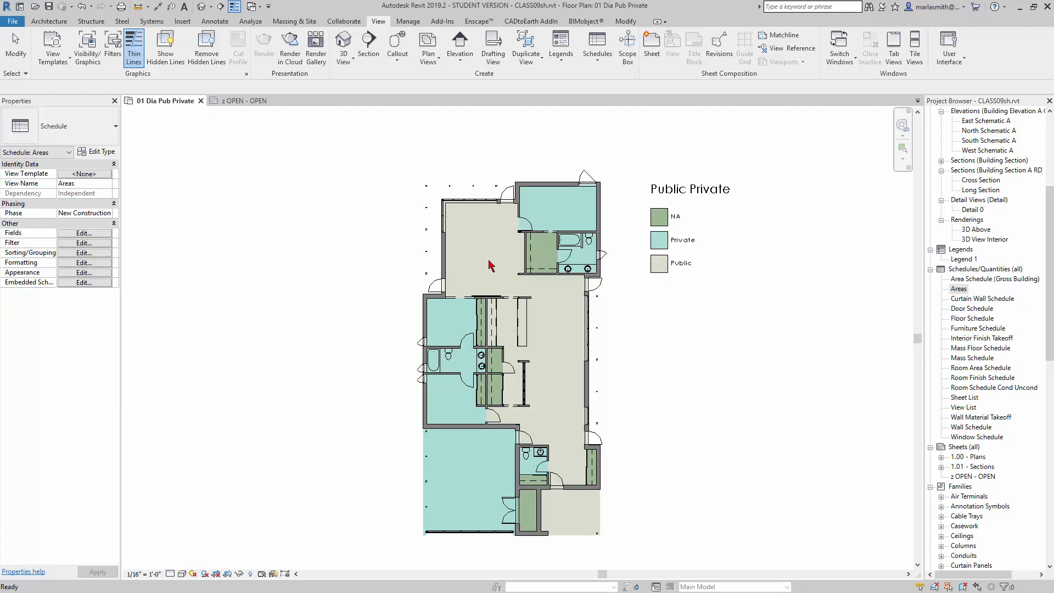
- Select the living room in the floor plan to check its department assignment, and clear the selection
{"action": "left_click", "coordinate": [486, 266]}
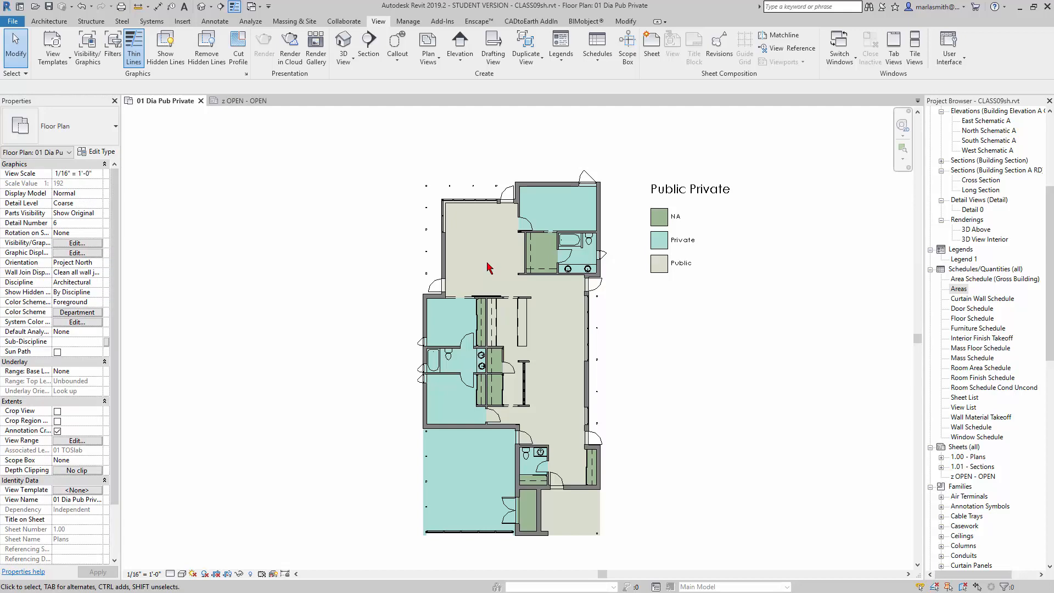
{"action": "left_click", "coordinate": [480, 246]}
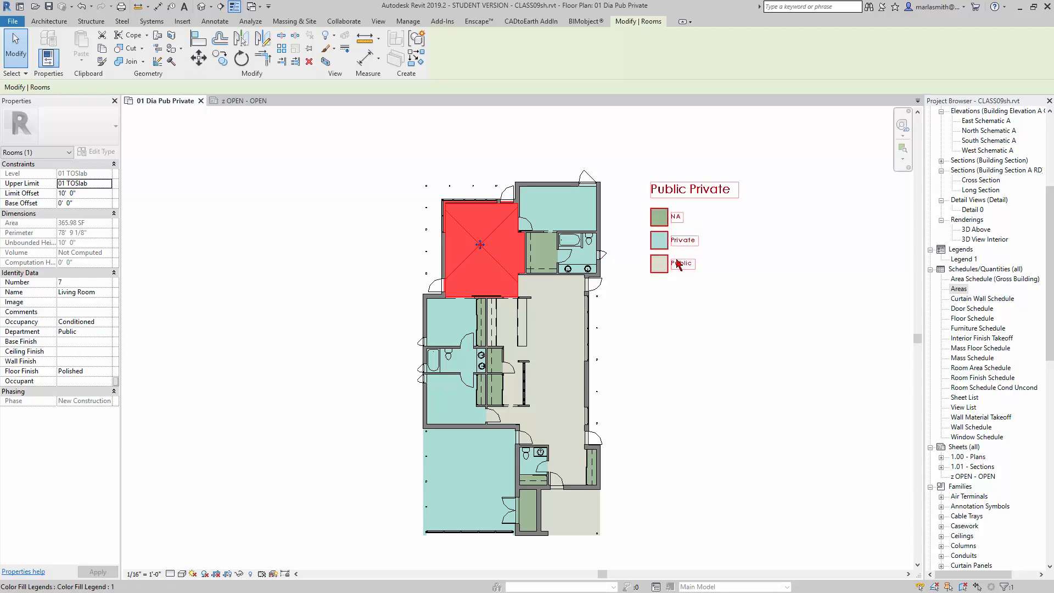
{"action": "left_click", "coordinate": [671, 356]}
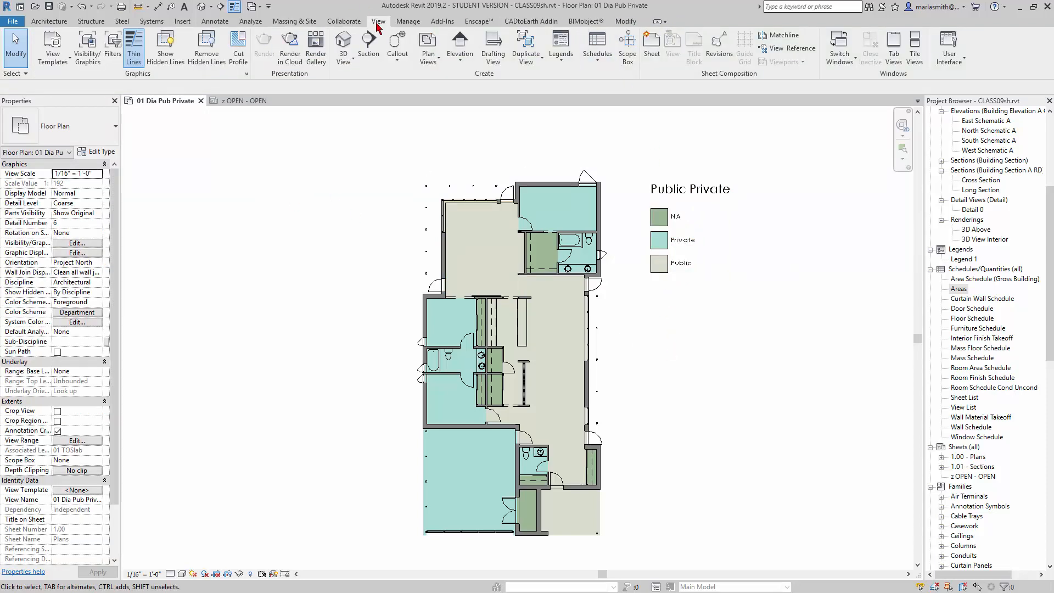
- Create a new building component schedule for the Rooms category in the New Construction phase
{"action": "left_click", "coordinate": [598, 65]}
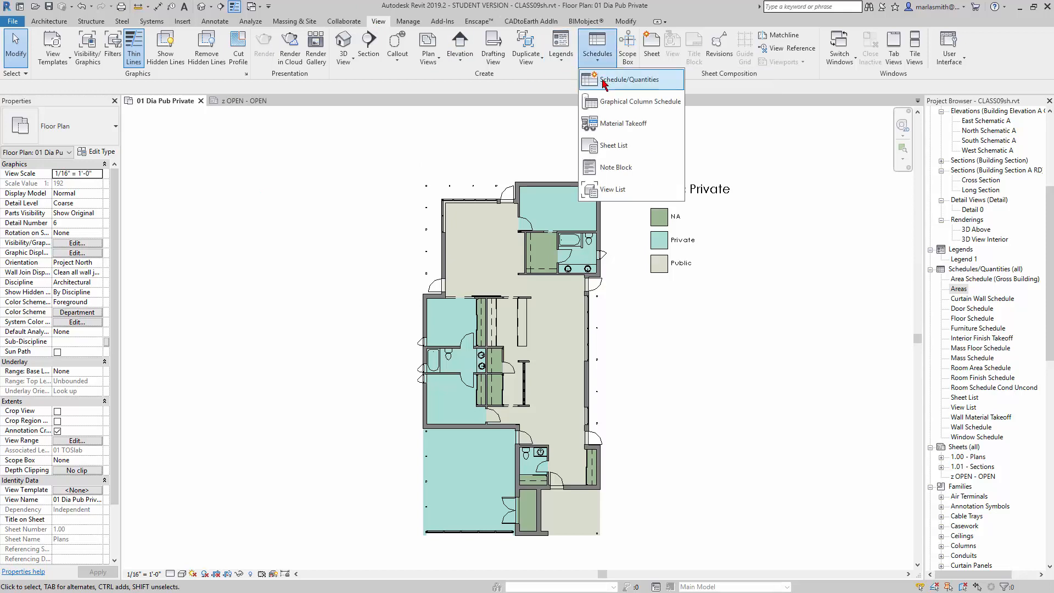
{"action": "left_click", "coordinate": [593, 80]}
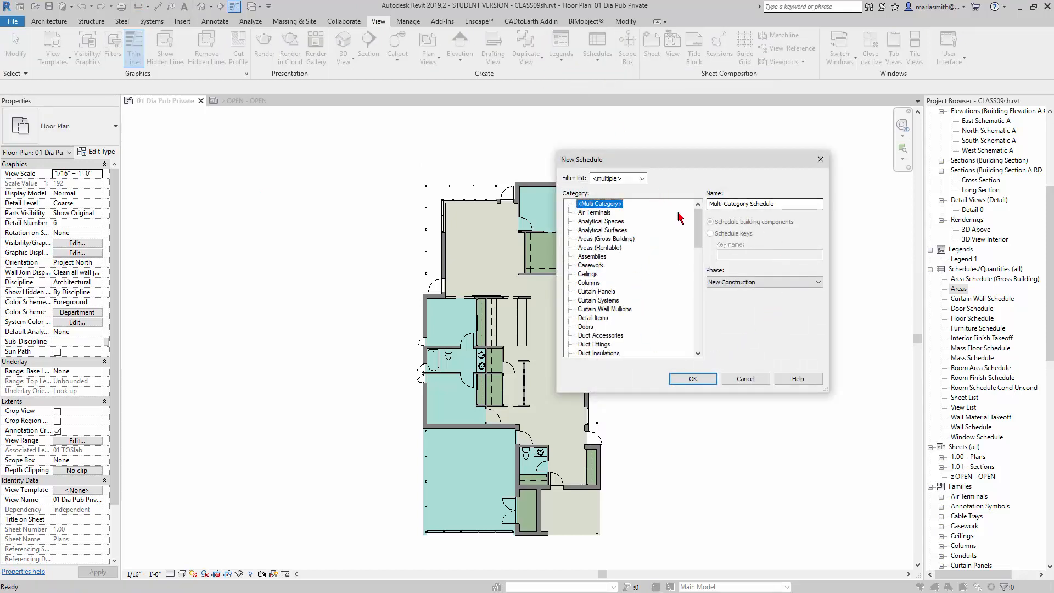
{"action": "left_click_drag", "start_coordinate": [700, 239], "coordinate": [713, 314]}
{"action": "left_click", "coordinate": [595, 328]}
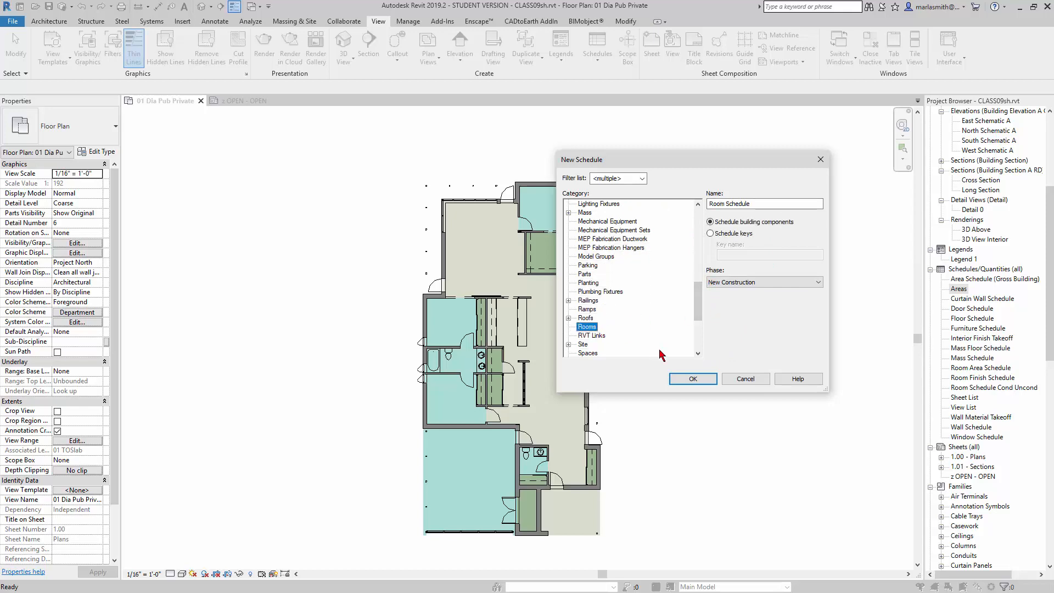
{"action": "left_click", "coordinate": [697, 379]}
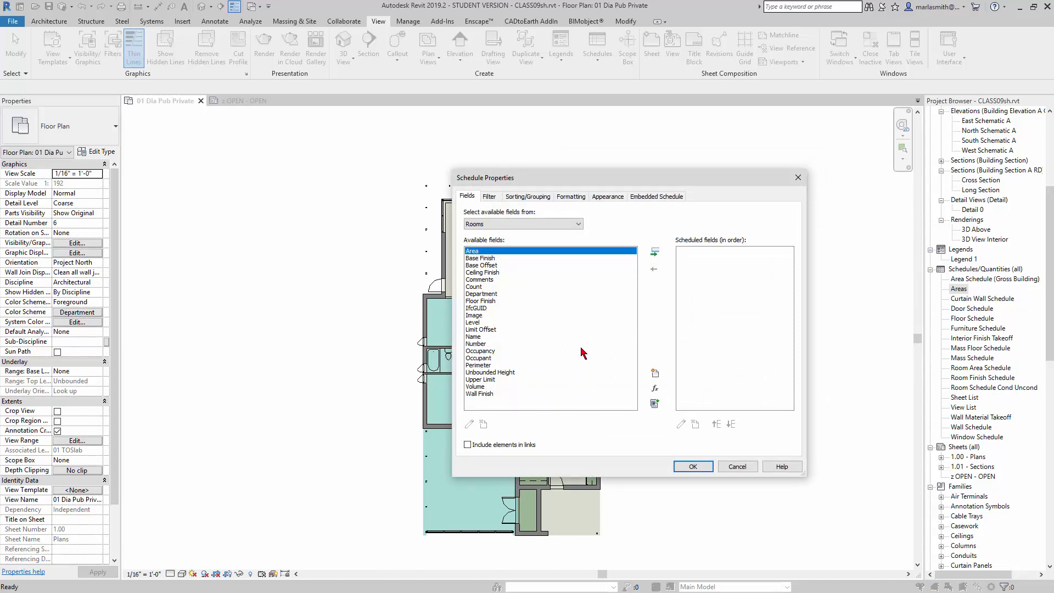
- Add the Department, Name and Number fields to the room schedule and generate it
{"action": "left_click", "coordinate": [480, 293]}
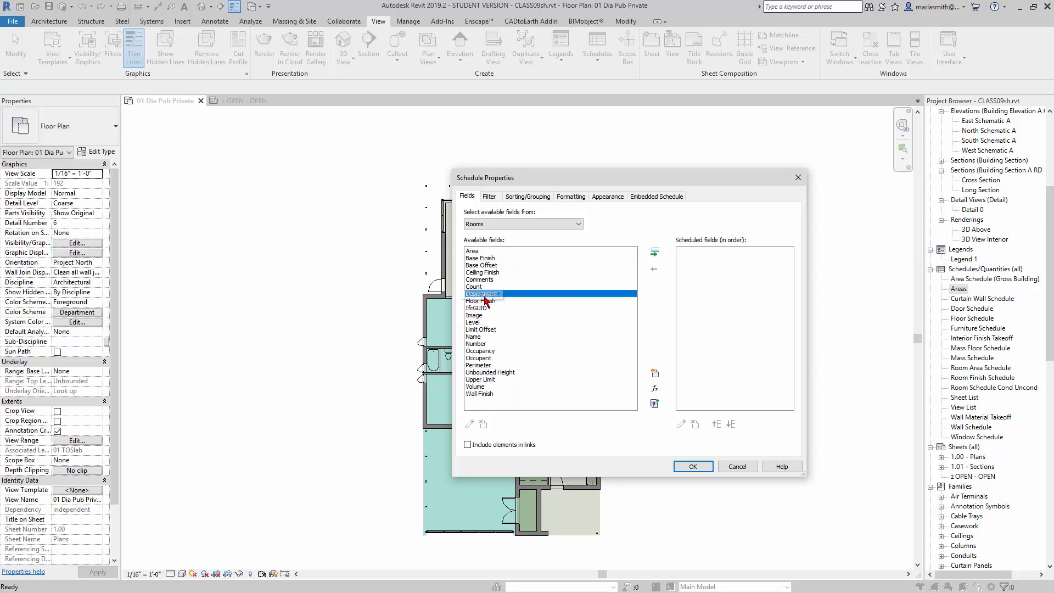
{"action": "left_click", "coordinate": [654, 255]}
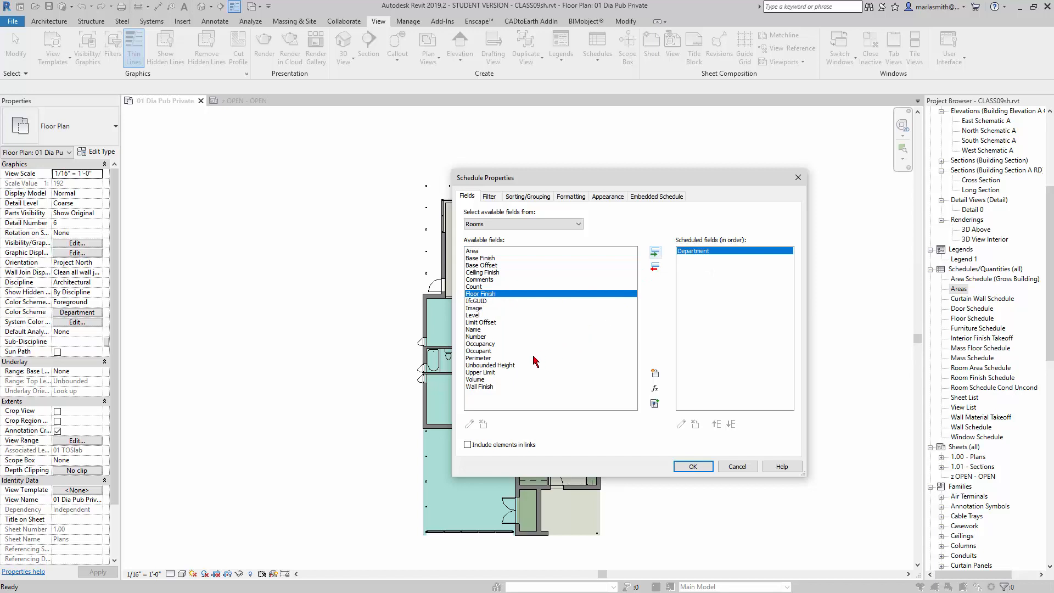
{"action": "left_click", "coordinate": [476, 330]}
{"action": "left_click", "coordinate": [655, 255]}
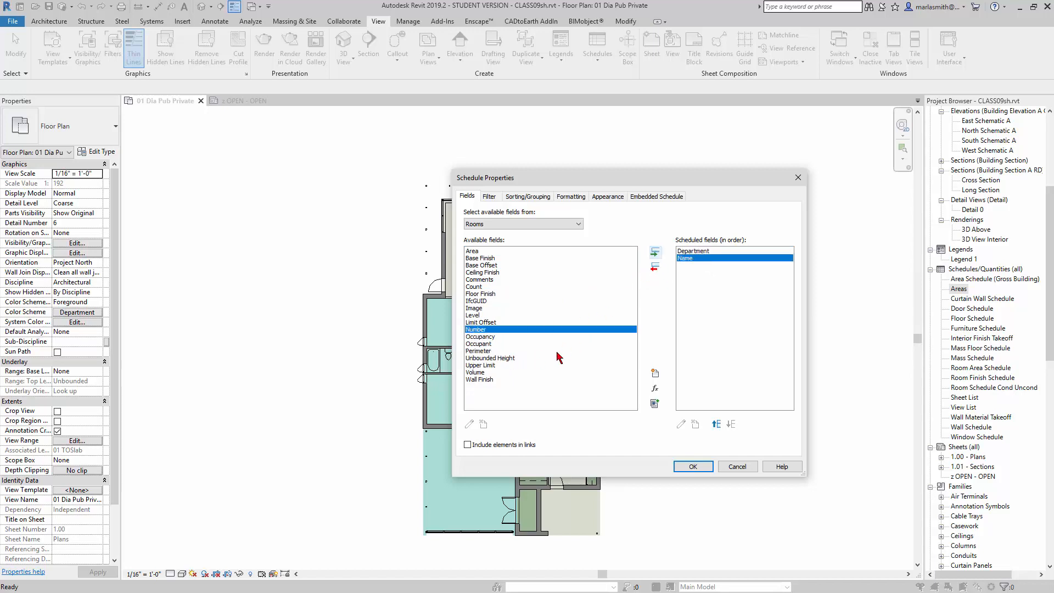
{"action": "left_click", "coordinate": [655, 253]}
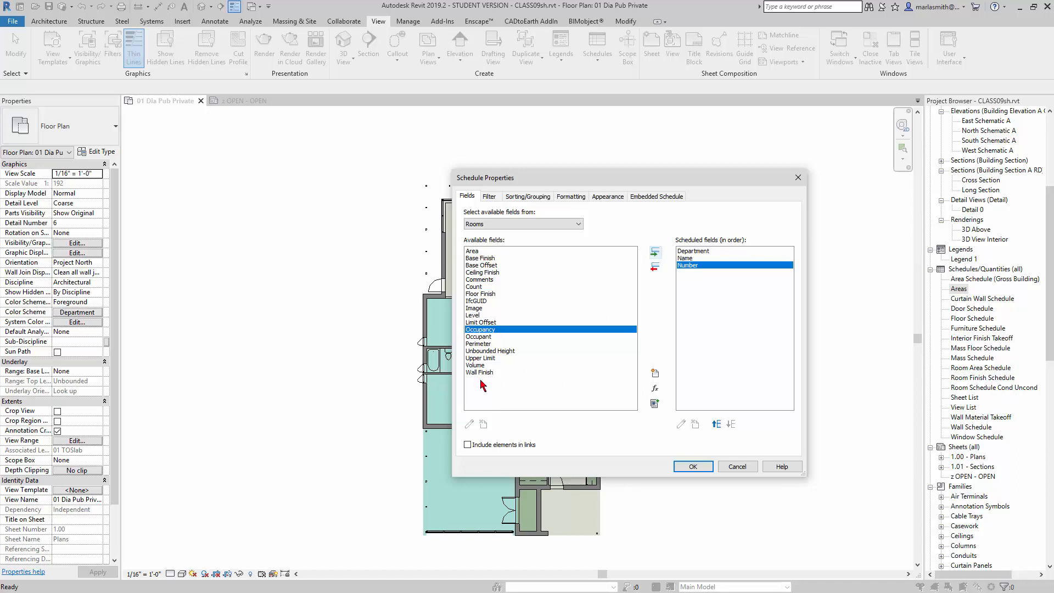
{"action": "left_click", "coordinate": [693, 467]}
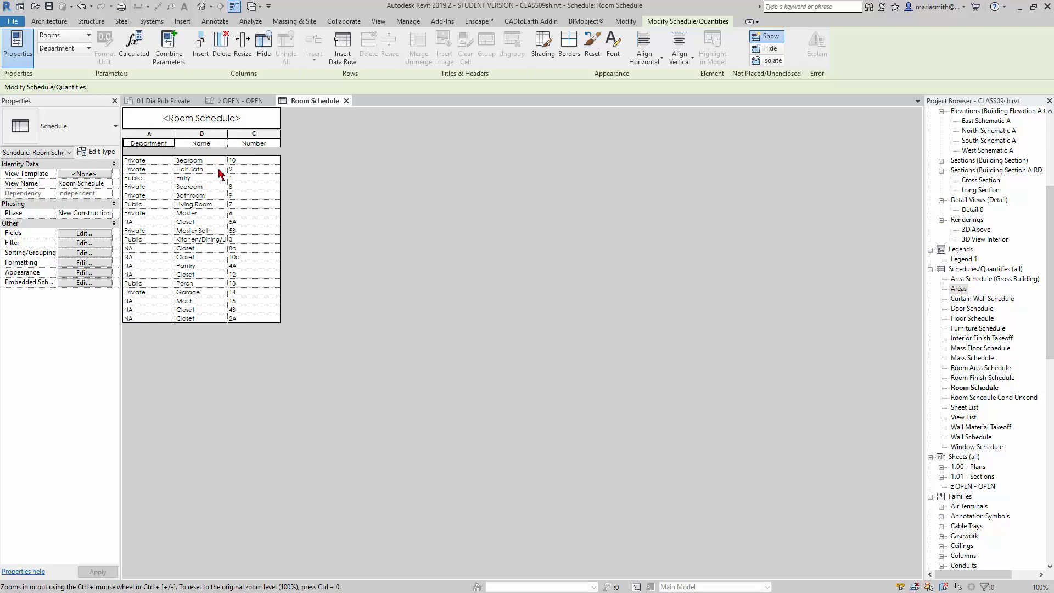
- Reorder the room schedule's fields to Number, Name, Department
{"action": "left_click", "coordinate": [83, 233]}
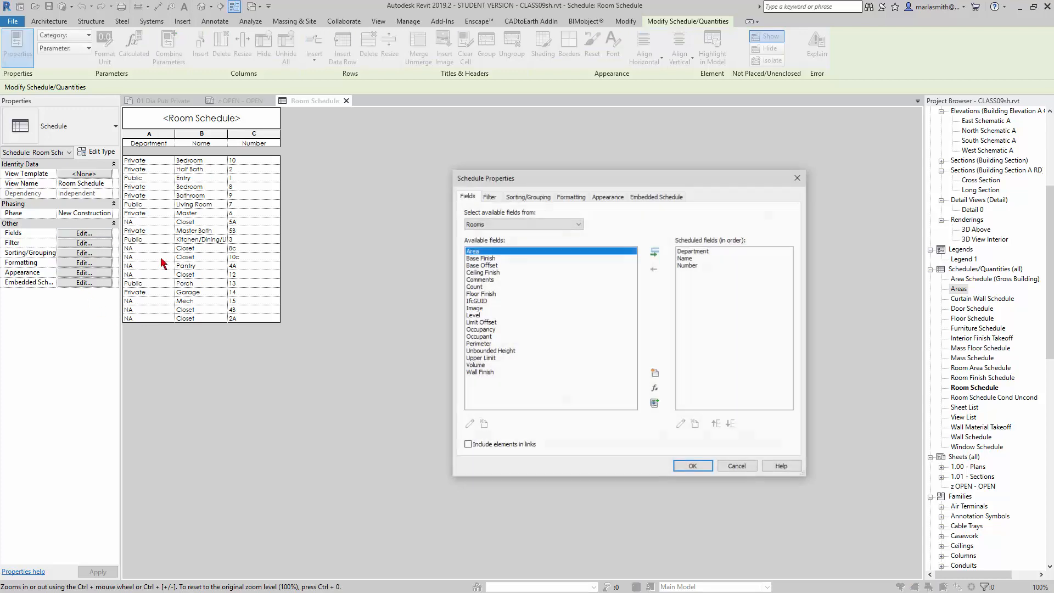
{"action": "left_click", "coordinate": [696, 251]}
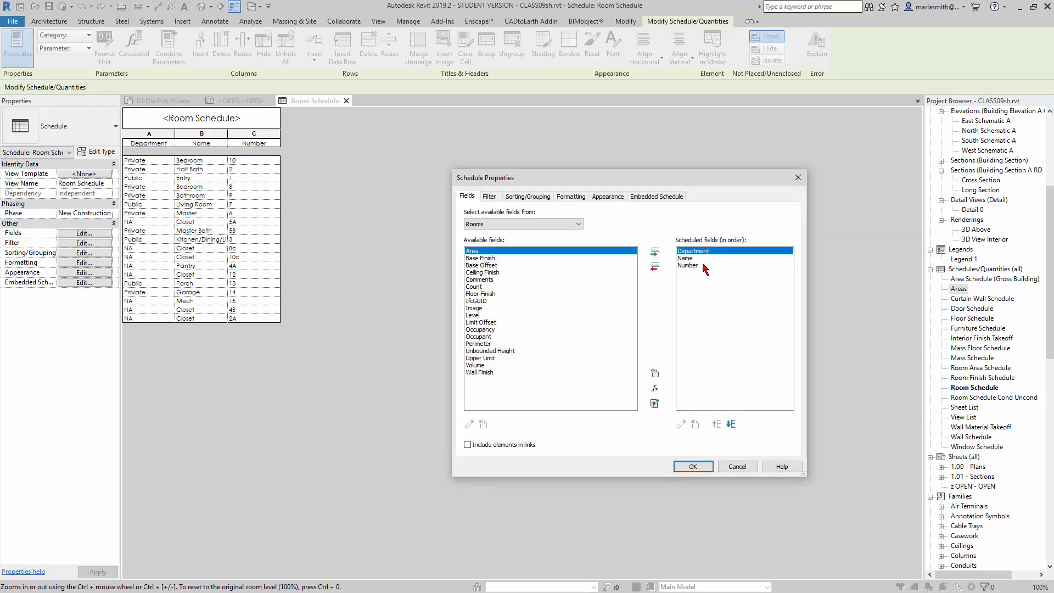
{"action": "left_click", "coordinate": [731, 425]}
{"action": "left_click", "coordinate": [733, 426]}
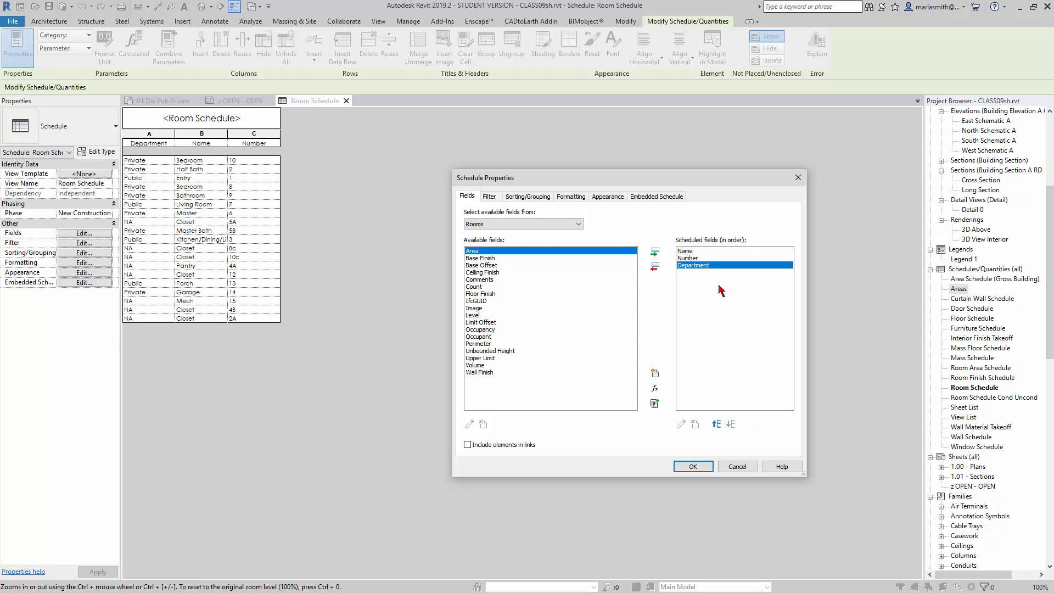
{"action": "left_click", "coordinate": [692, 258]}
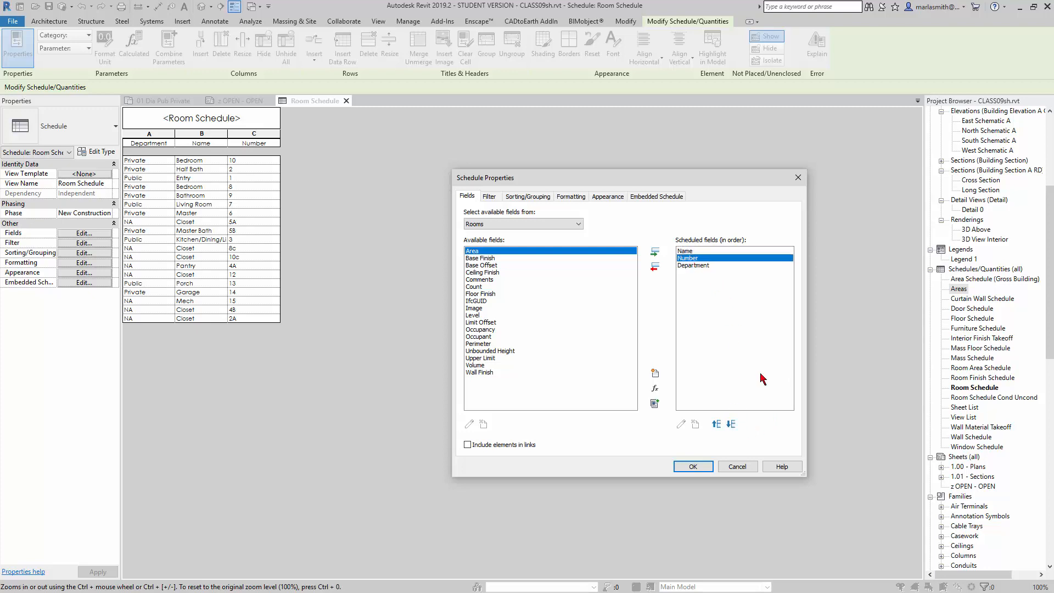
{"action": "left_click", "coordinate": [717, 424]}
{"action": "left_click", "coordinate": [693, 466]}
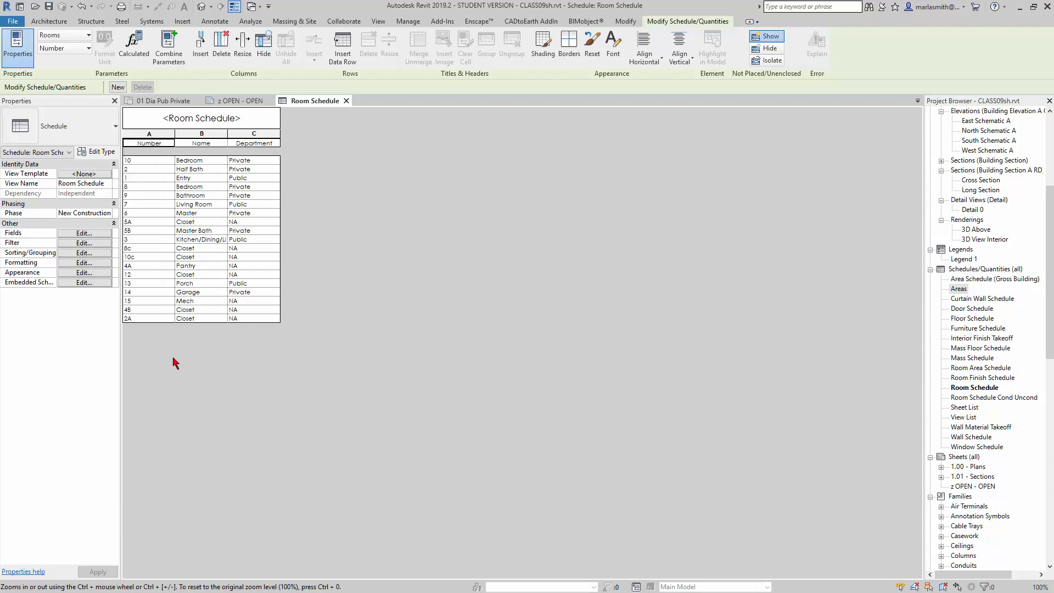
- Sort the room schedule by Department
{"action": "left_click", "coordinate": [96, 253]}
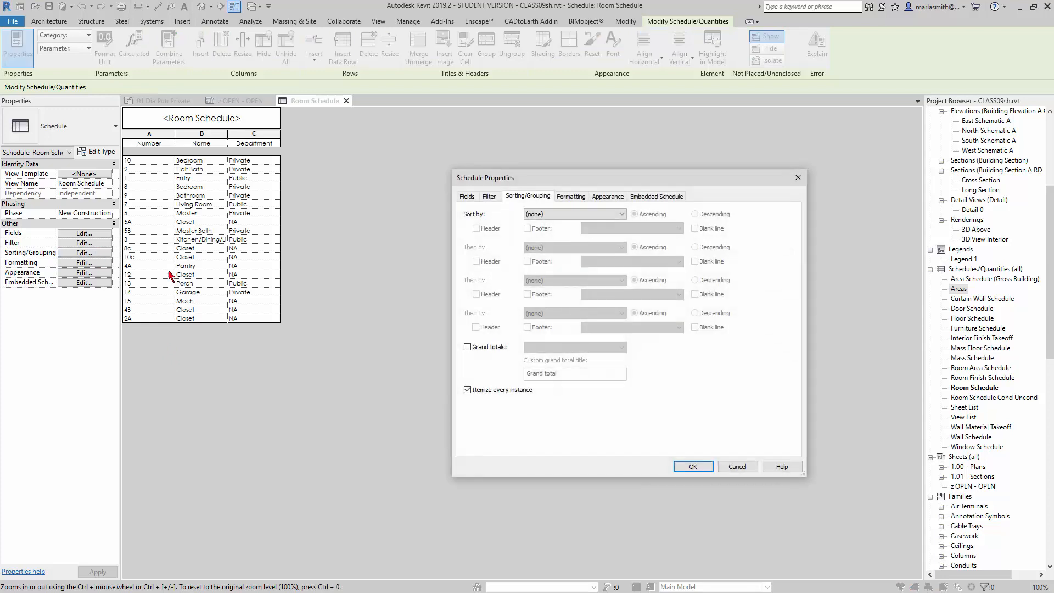
{"action": "left_click", "coordinate": [622, 215]}
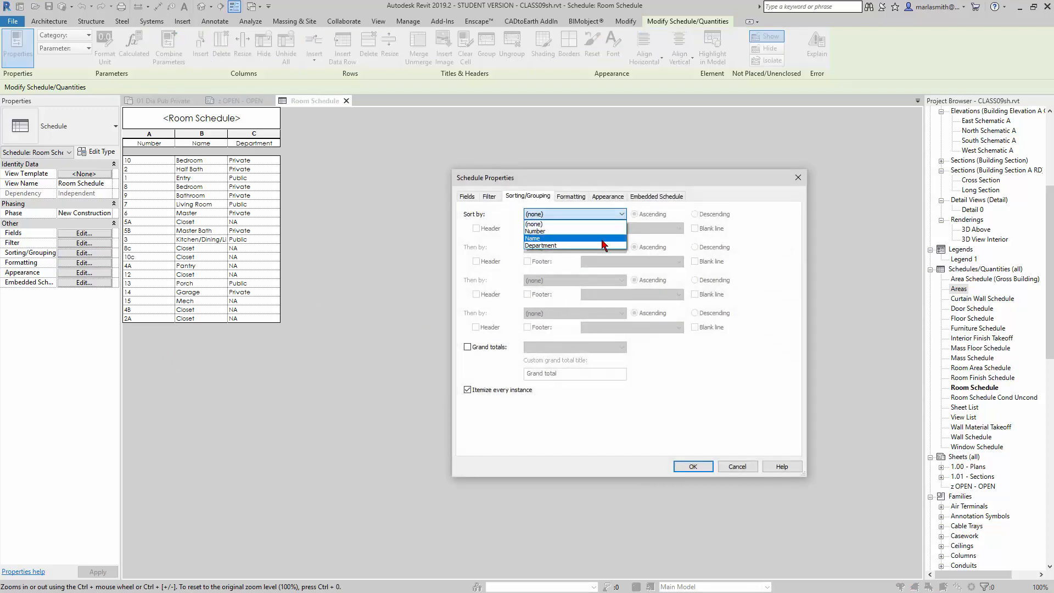
{"action": "left_click", "coordinate": [549, 250]}
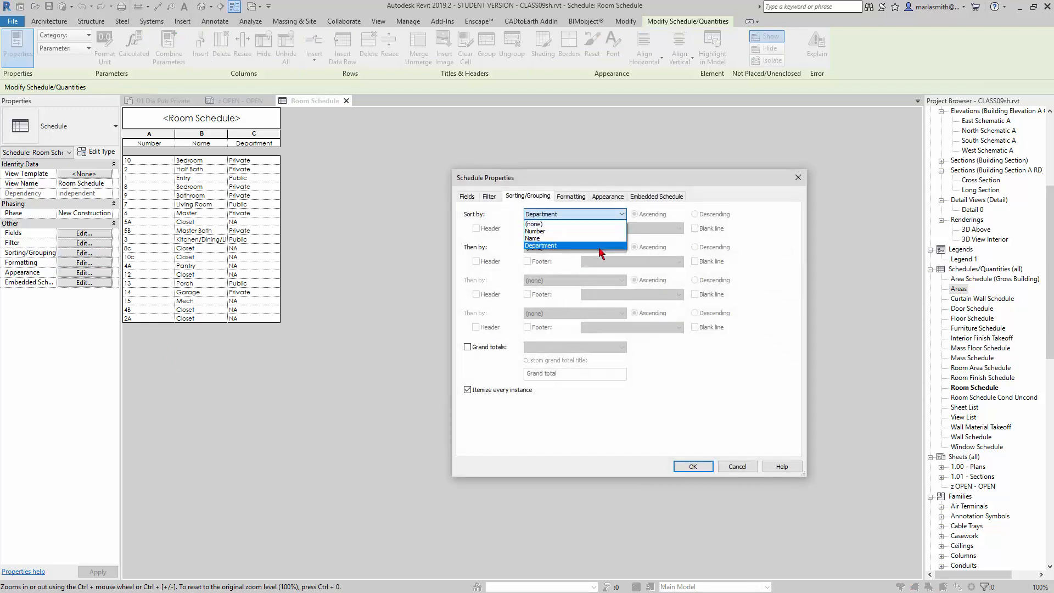
{"action": "left_click", "coordinate": [698, 466]}
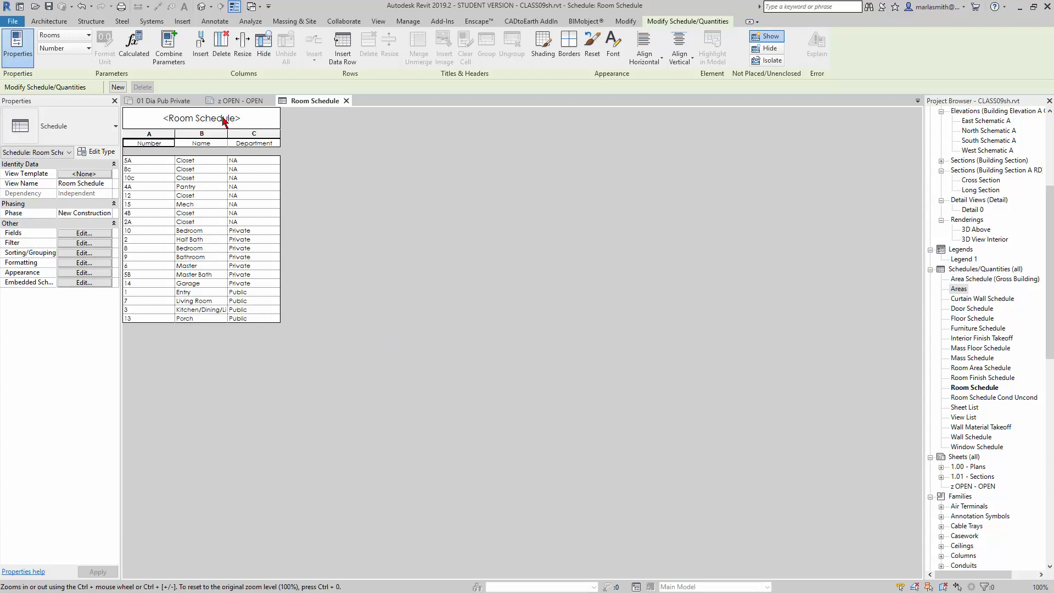
- Make the Department sorting descending and add a second sorting level by Number in ascending order
{"action": "left_click", "coordinate": [85, 253]}
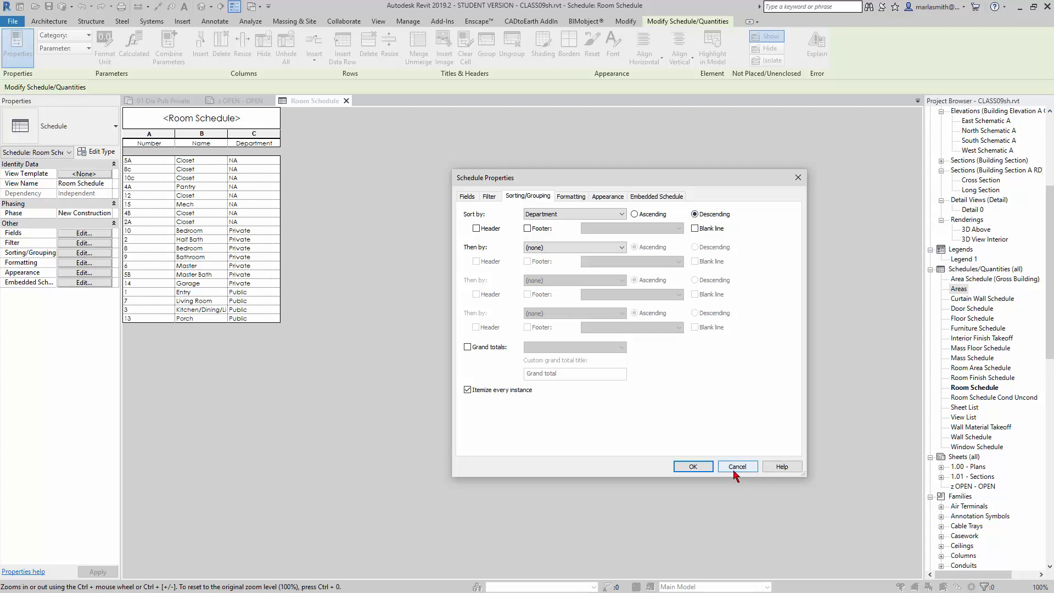
{"action": "left_click", "coordinate": [620, 249]}
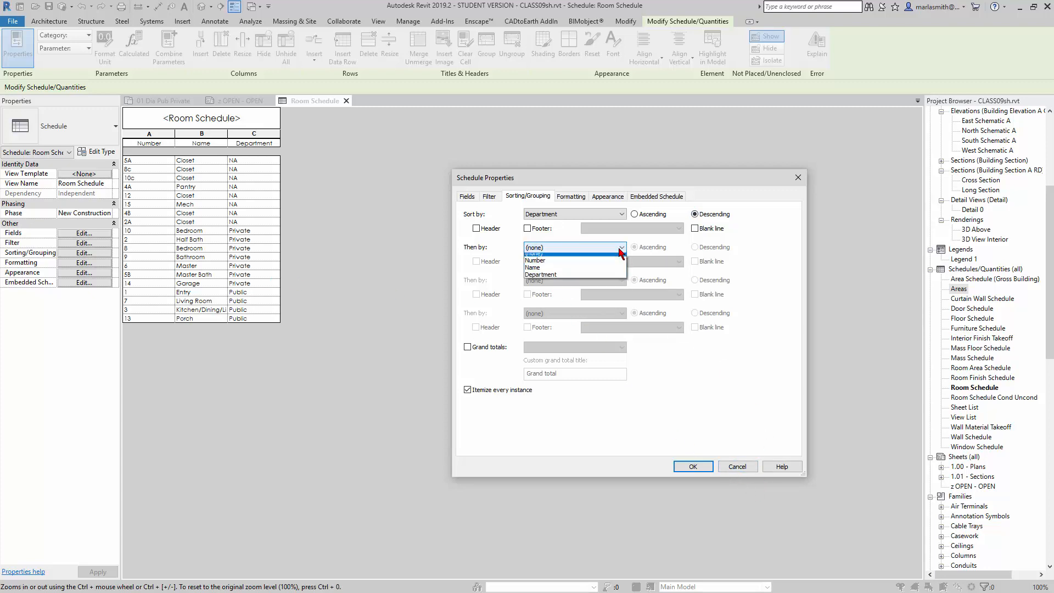
{"action": "left_click", "coordinate": [581, 266]}
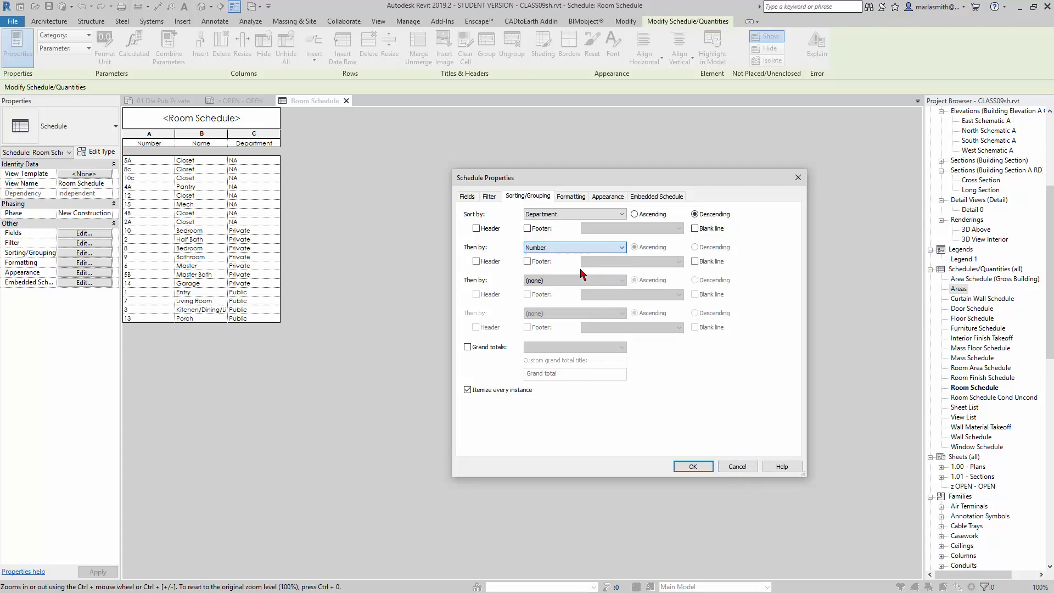
{"action": "left_click", "coordinate": [694, 466]}
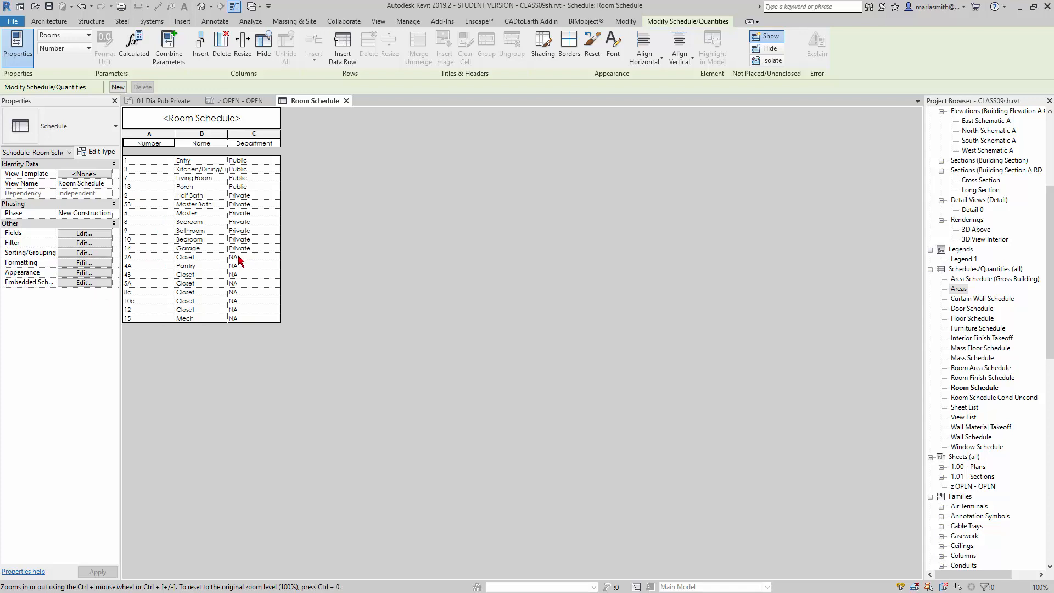
- Separate the Department groups in the room schedule with a blank line and give each group a header
{"action": "left_click", "coordinate": [84, 254]}
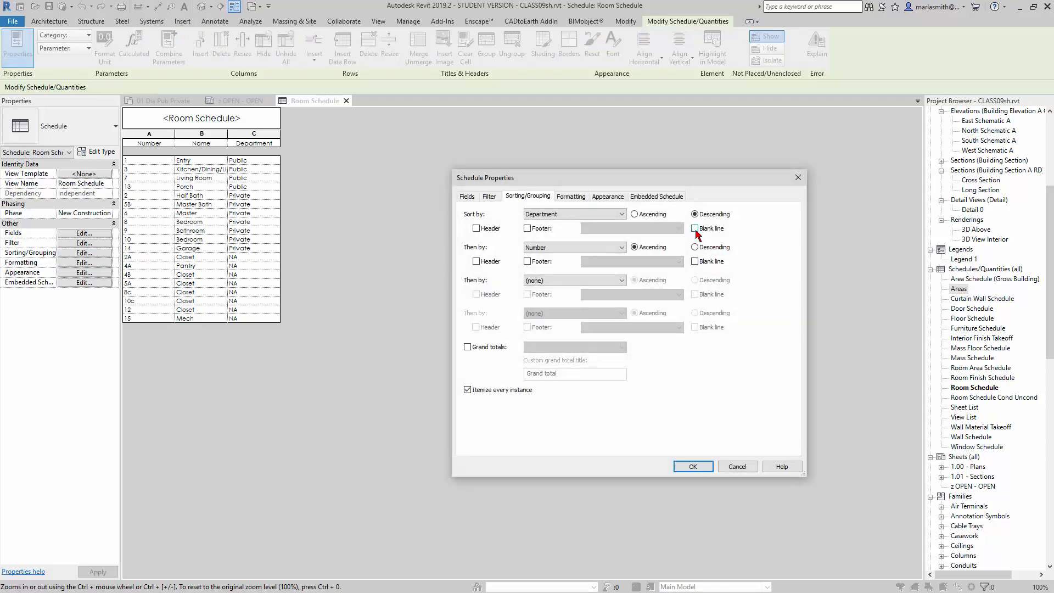
{"action": "left_click", "coordinate": [694, 466]}
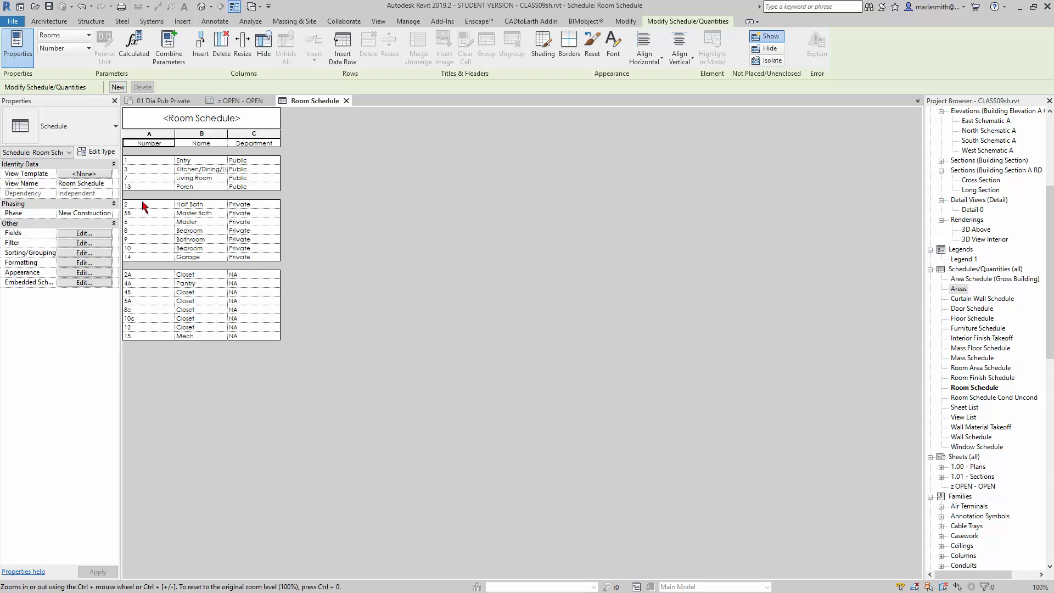
{"action": "left_click", "coordinate": [83, 253]}
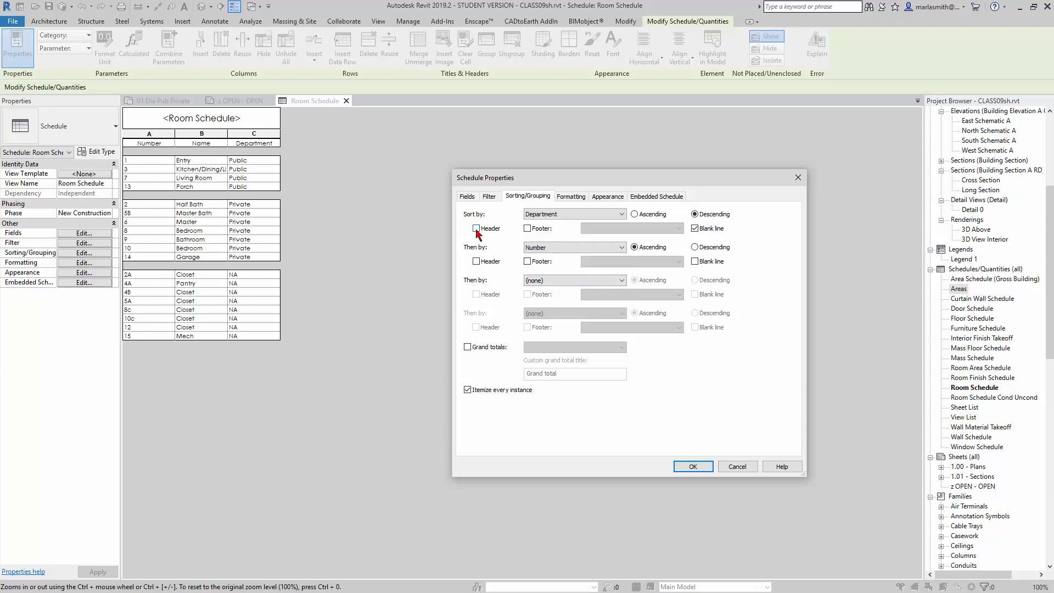
{"action": "left_click", "coordinate": [696, 469]}
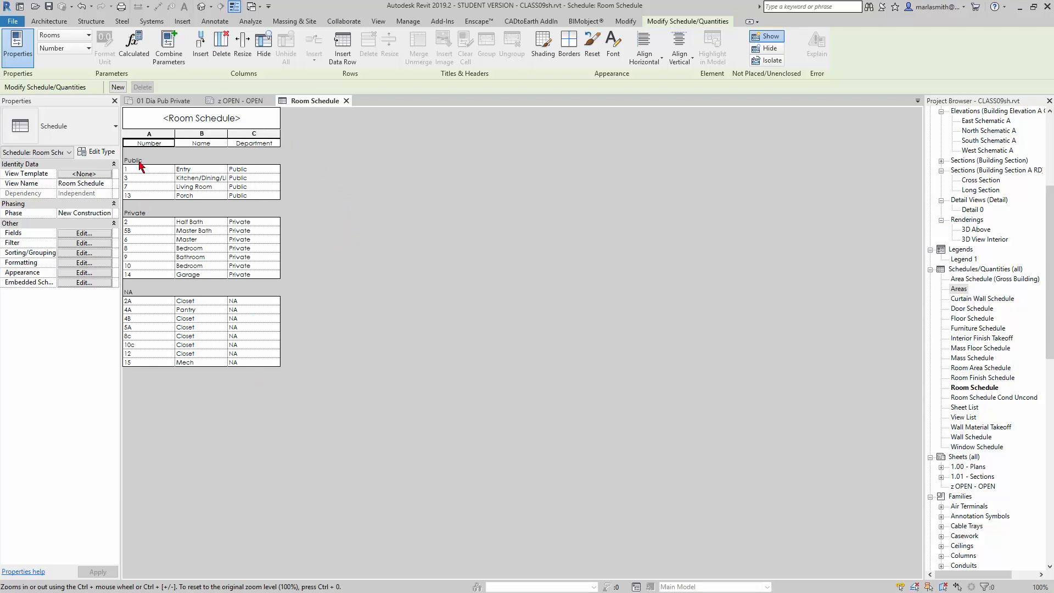
- Hide the Department column in the room schedule
{"action": "left_click", "coordinate": [252, 138]}
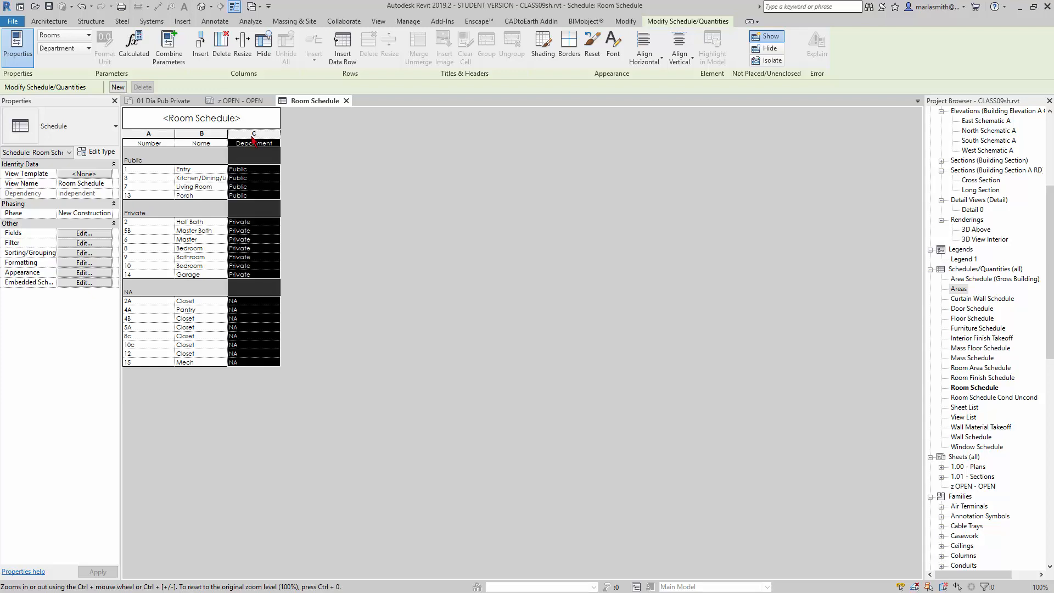
{"action": "left_click", "coordinate": [264, 50]}
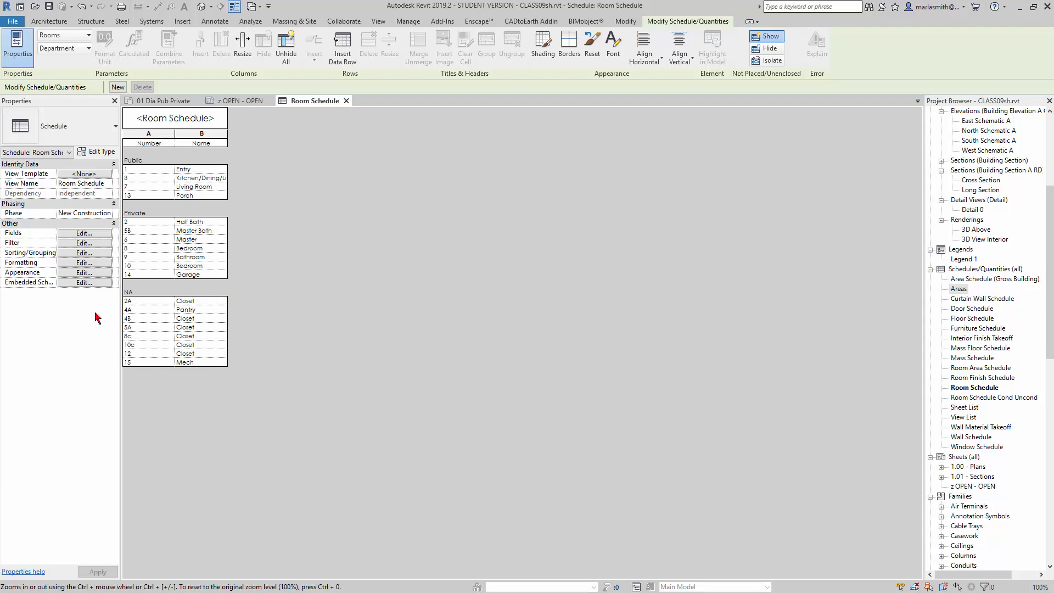
- Filter the room schedule to rooms whose Department does not equal NA
{"action": "left_click", "coordinate": [87, 243]}
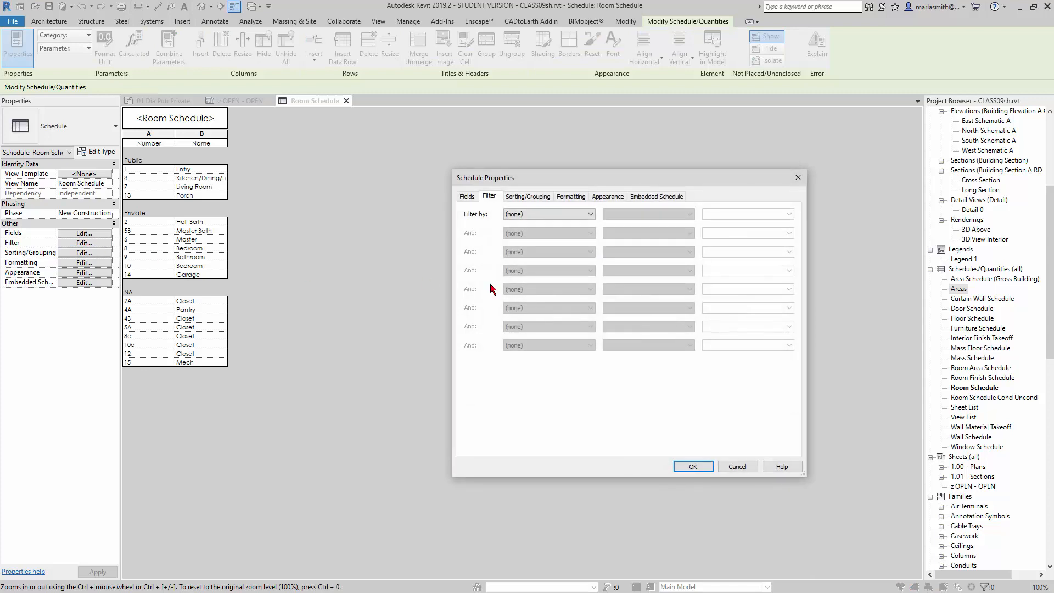
{"action": "left_click", "coordinate": [588, 215]}
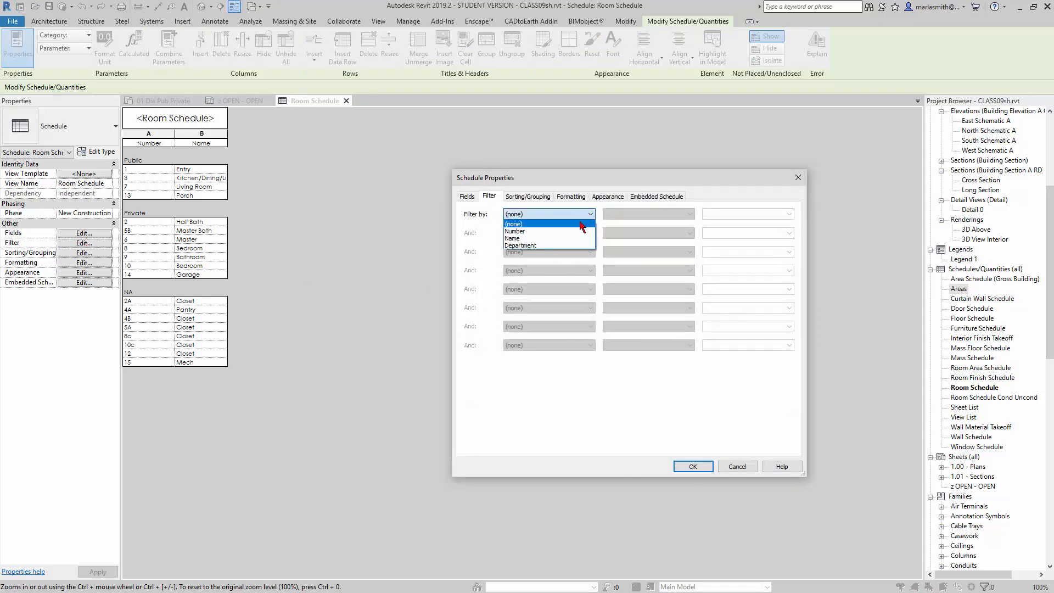
{"action": "left_click", "coordinate": [571, 245]}
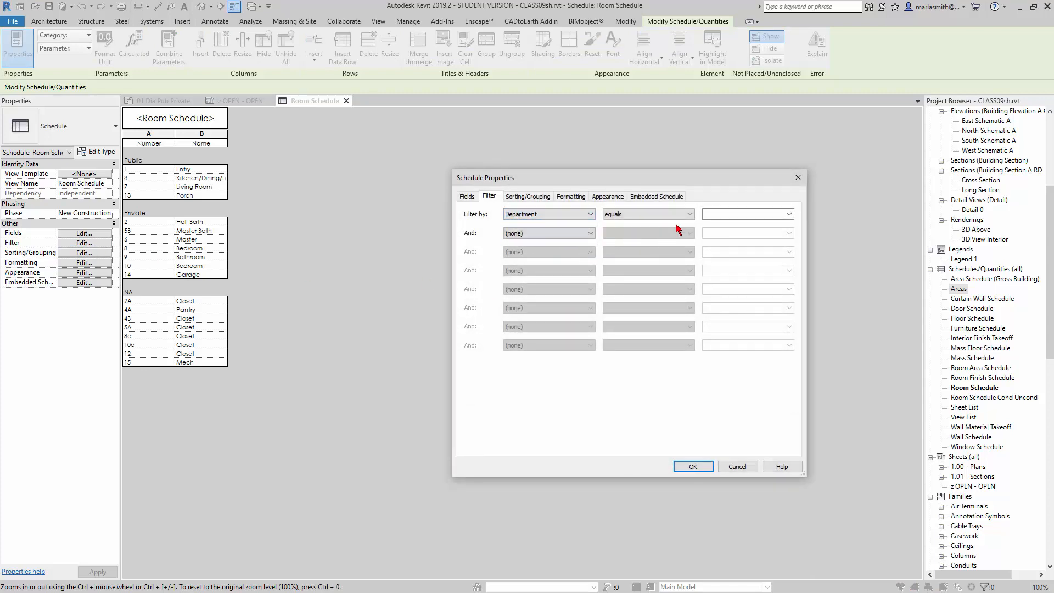
{"action": "left_click", "coordinate": [688, 215]}
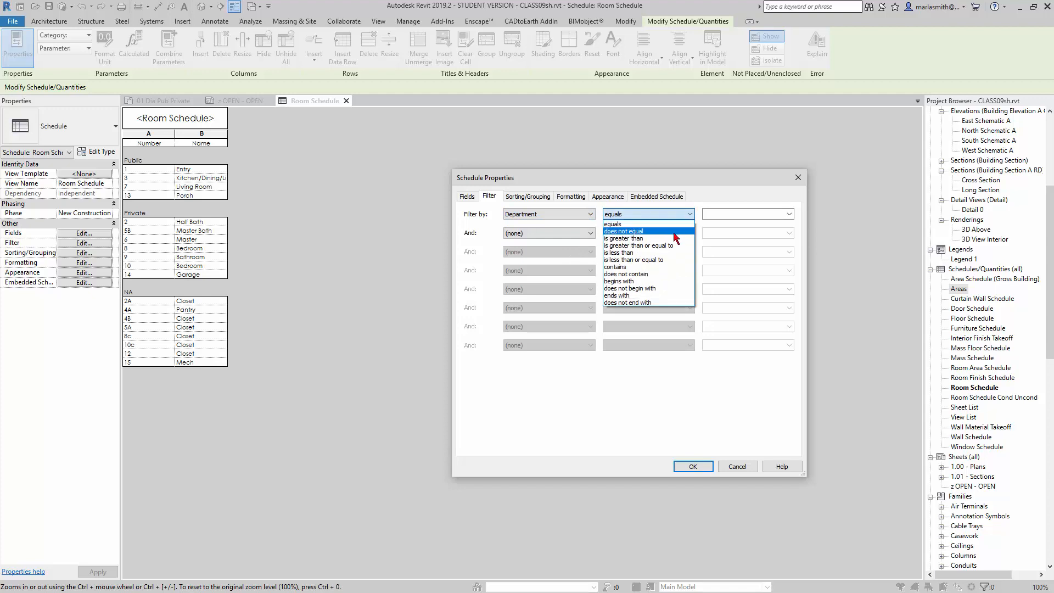
{"action": "left_click", "coordinate": [625, 231]}
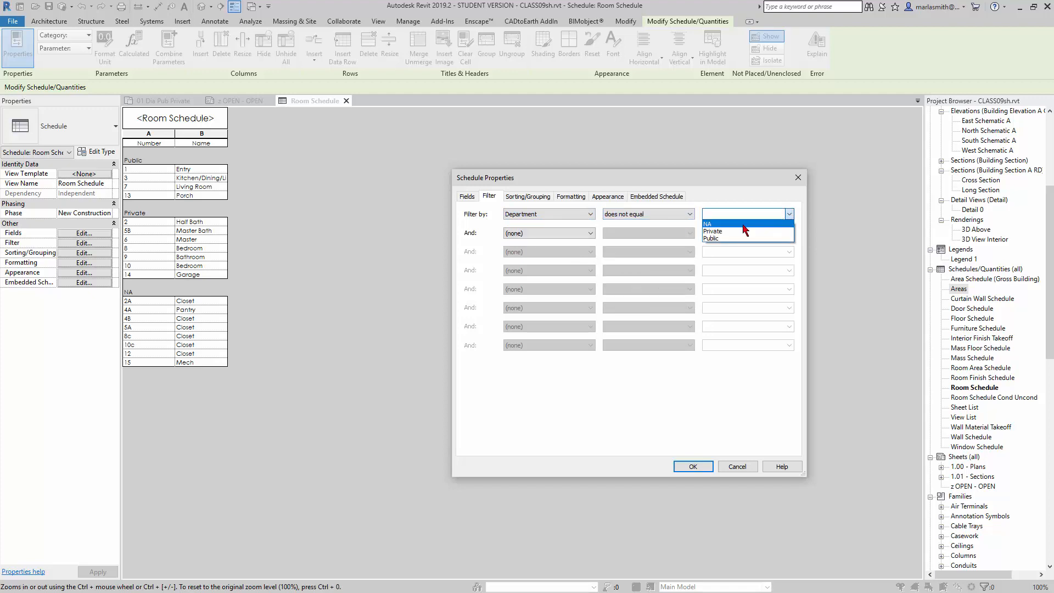
{"action": "left_click", "coordinate": [711, 224]}
{"action": "left_click", "coordinate": [695, 467]}
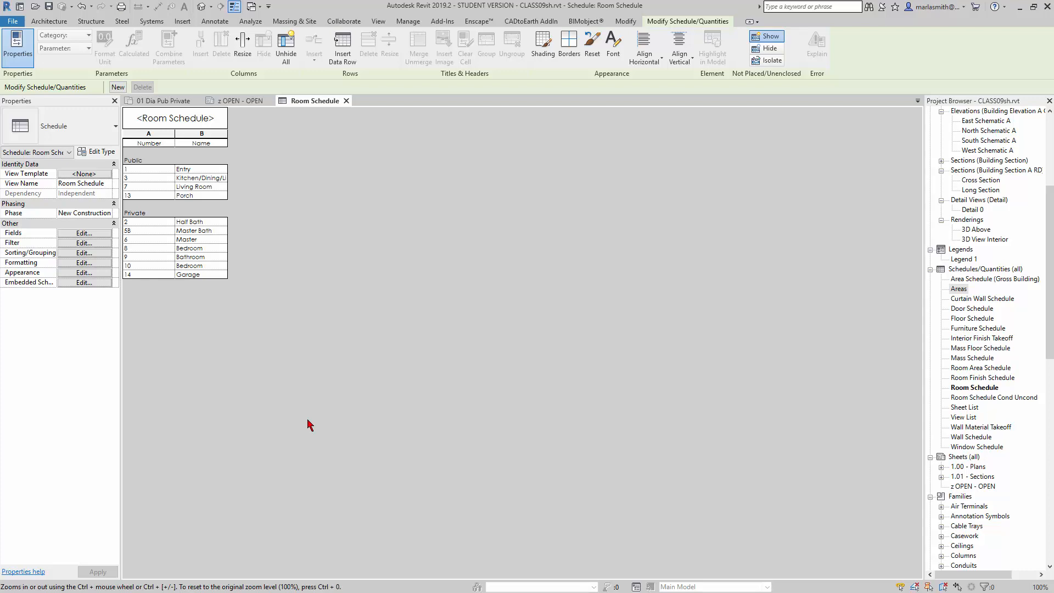
- Add the Area field to the room schedule after Department
{"action": "left_click", "coordinate": [93, 234]}
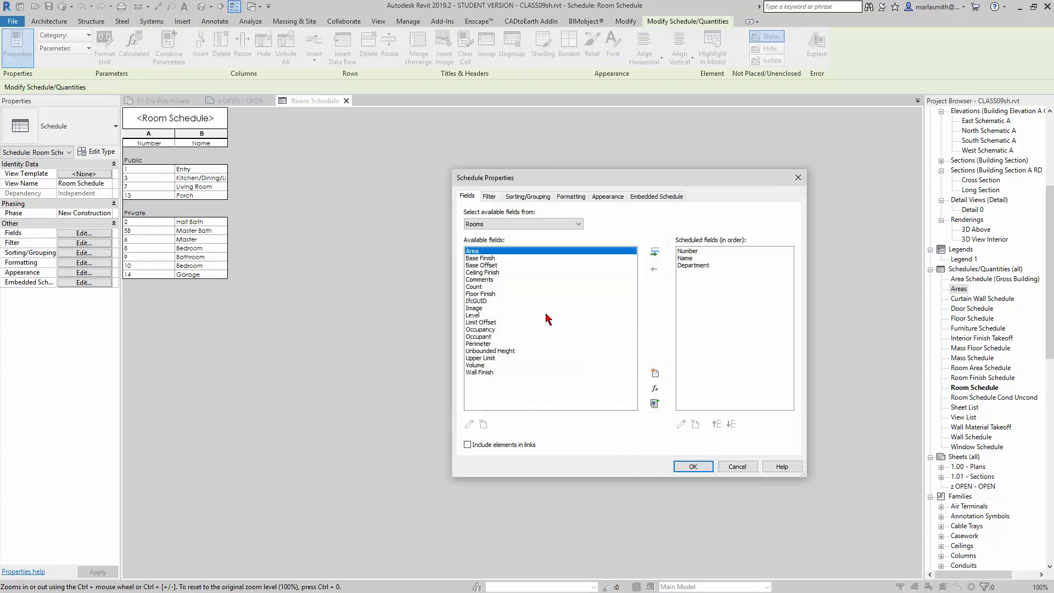
{"action": "left_click", "coordinate": [654, 252]}
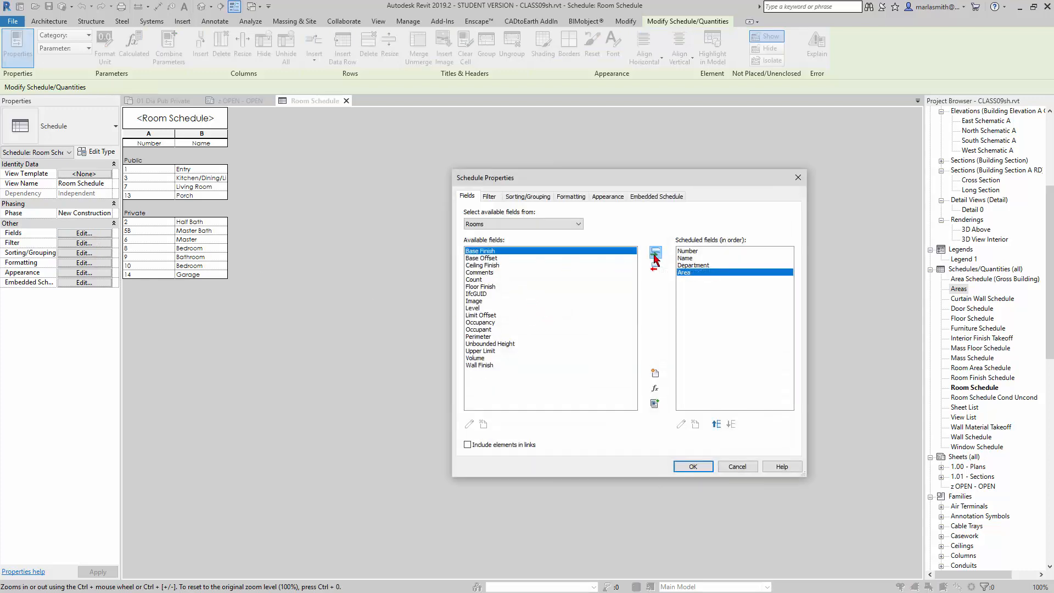
{"action": "left_click", "coordinate": [693, 466]}
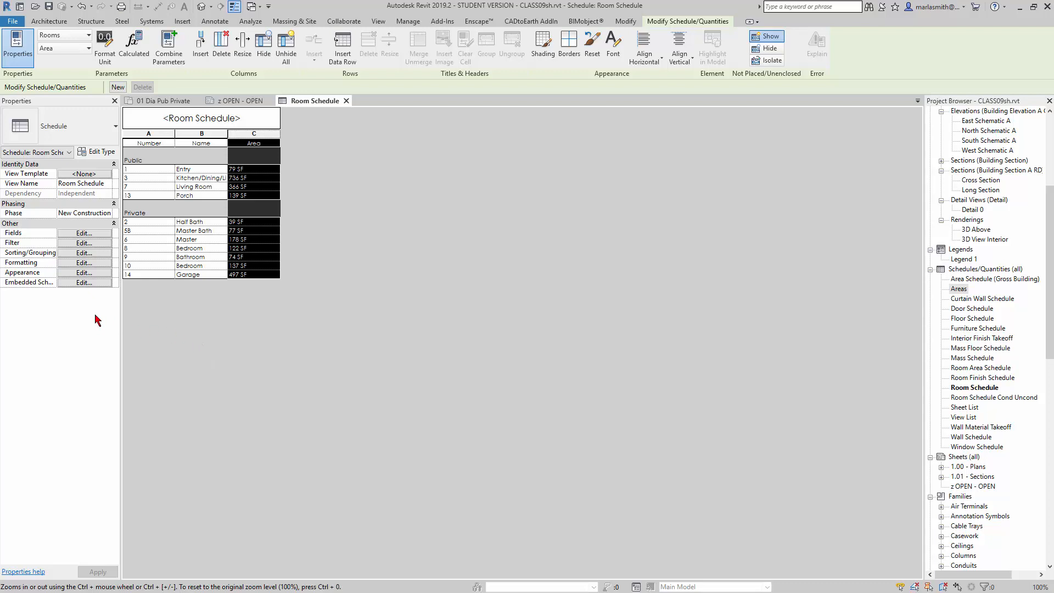
- Set the Area field's formatting in the room schedule to calculate totals
{"action": "left_click", "coordinate": [83, 263]}
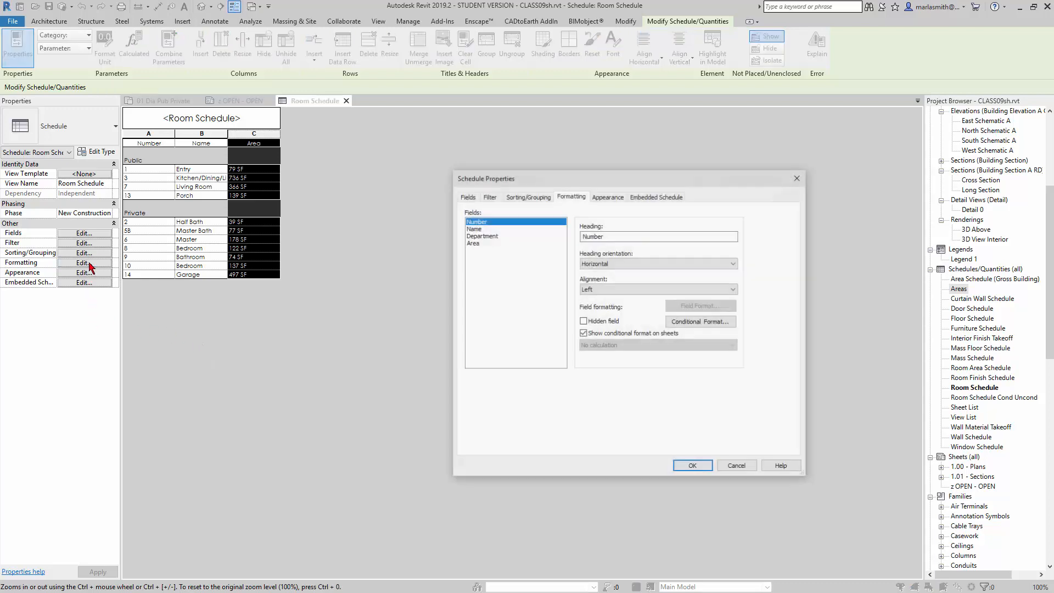
{"action": "left_click", "coordinate": [474, 244]}
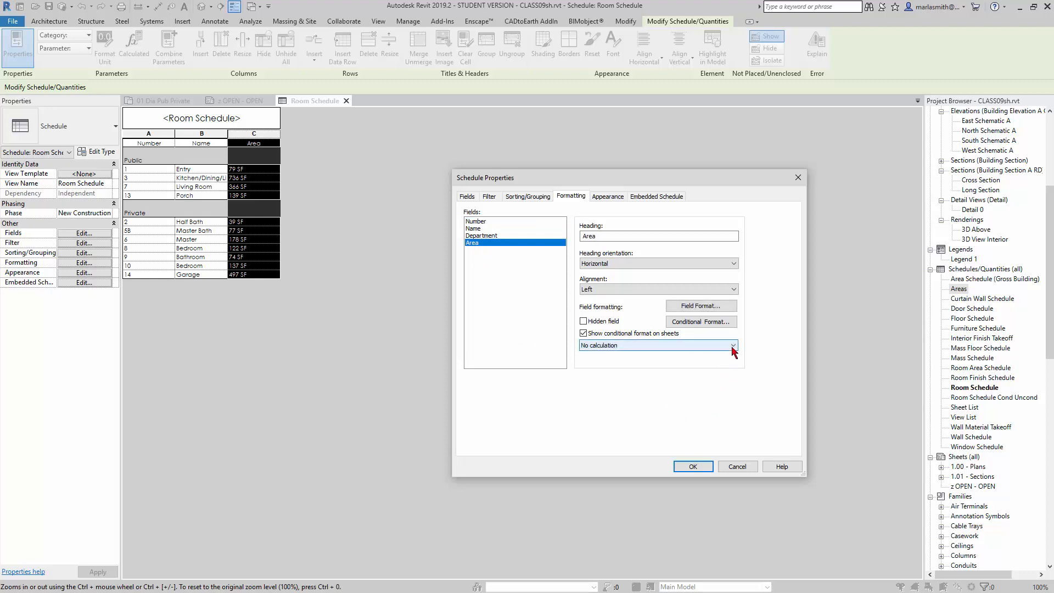
{"action": "left_click", "coordinate": [732, 346]}
{"action": "left_click", "coordinate": [705, 360]}
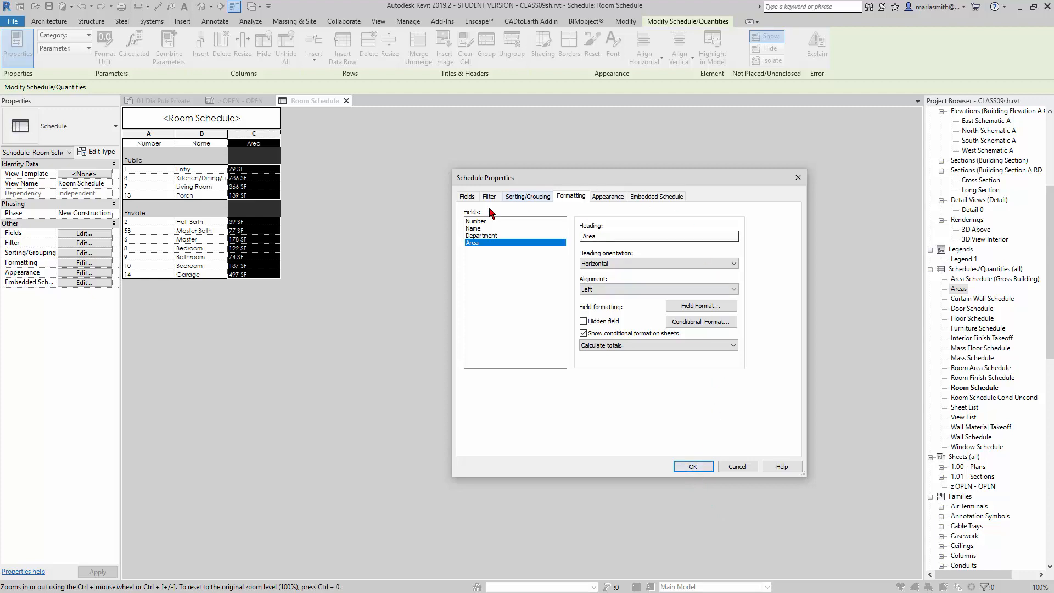
{"action": "left_click", "coordinate": [693, 467]}
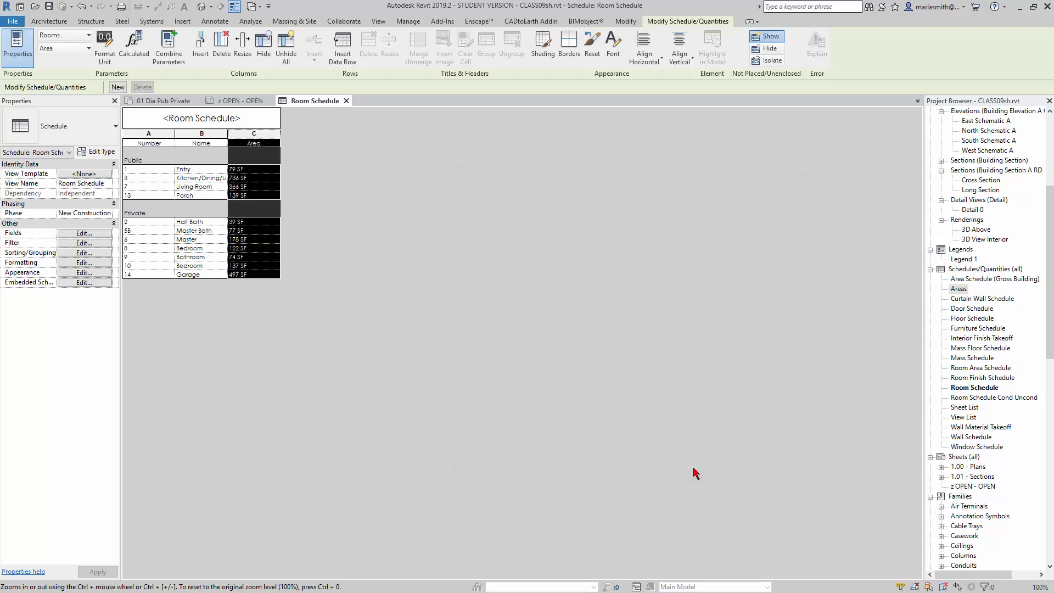
- Add a Totals only footer to each Department group and turn on grand totals, also as Totals only
{"action": "left_click", "coordinate": [86, 254]}
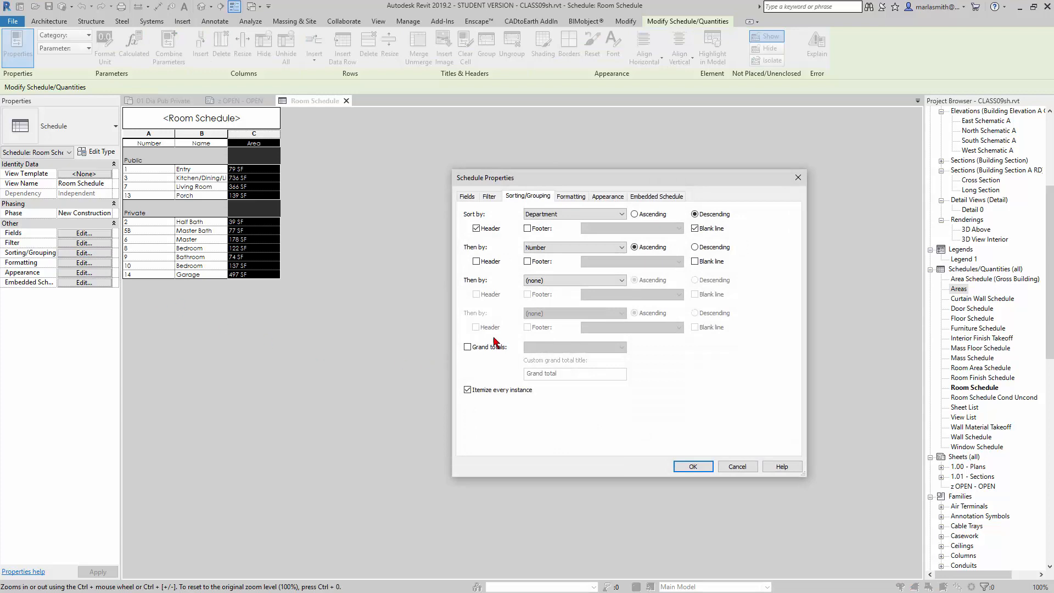
{"action": "left_click", "coordinate": [527, 228]}
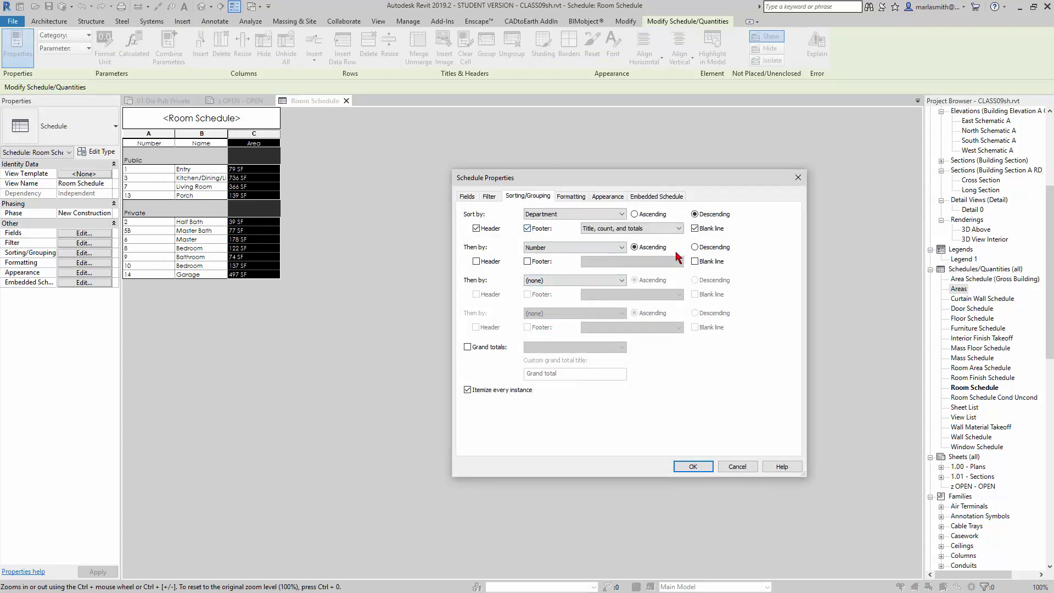
{"action": "left_click", "coordinate": [679, 228]}
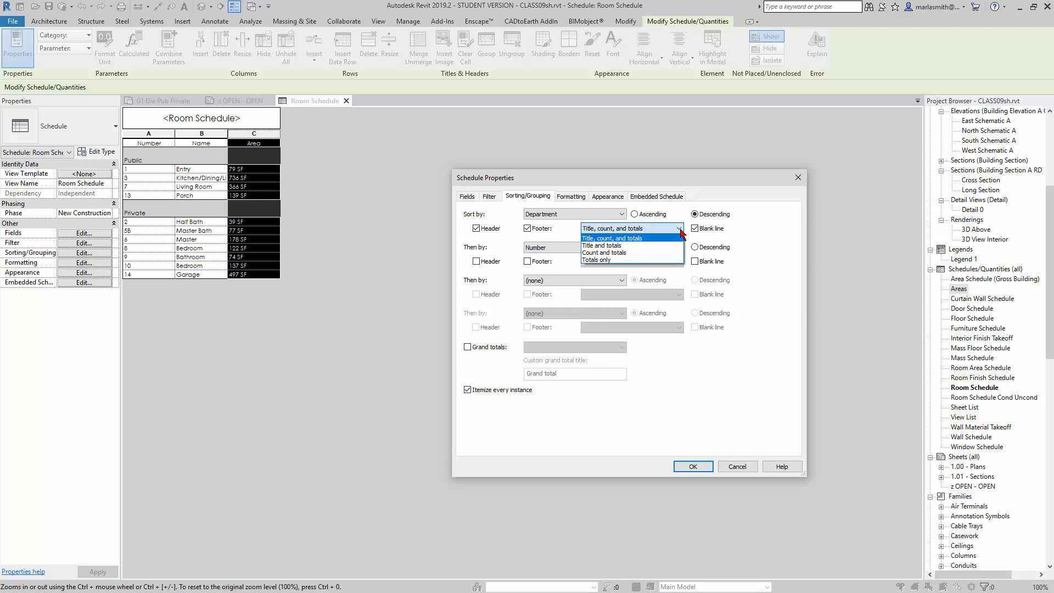
{"action": "left_click", "coordinate": [652, 260]}
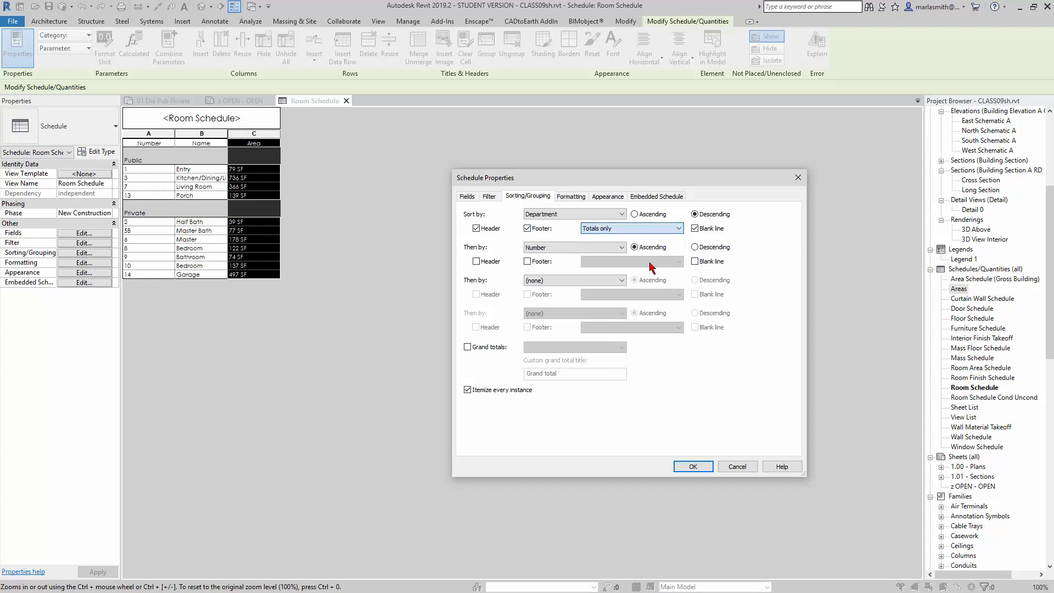
{"action": "left_click", "coordinate": [469, 348]}
{"action": "left_click", "coordinate": [621, 347]}
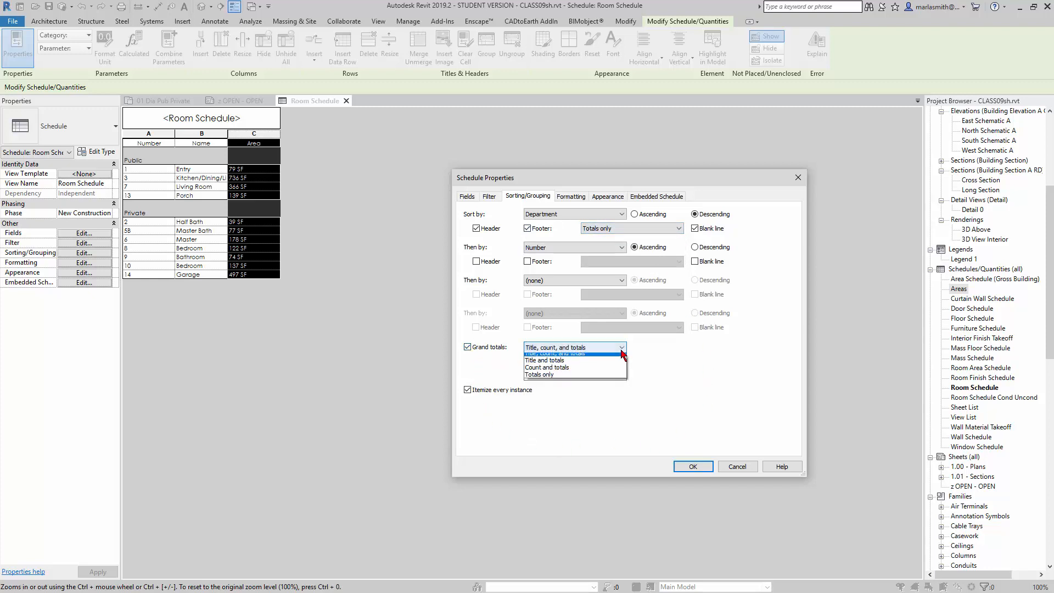
{"action": "left_click", "coordinate": [601, 379]}
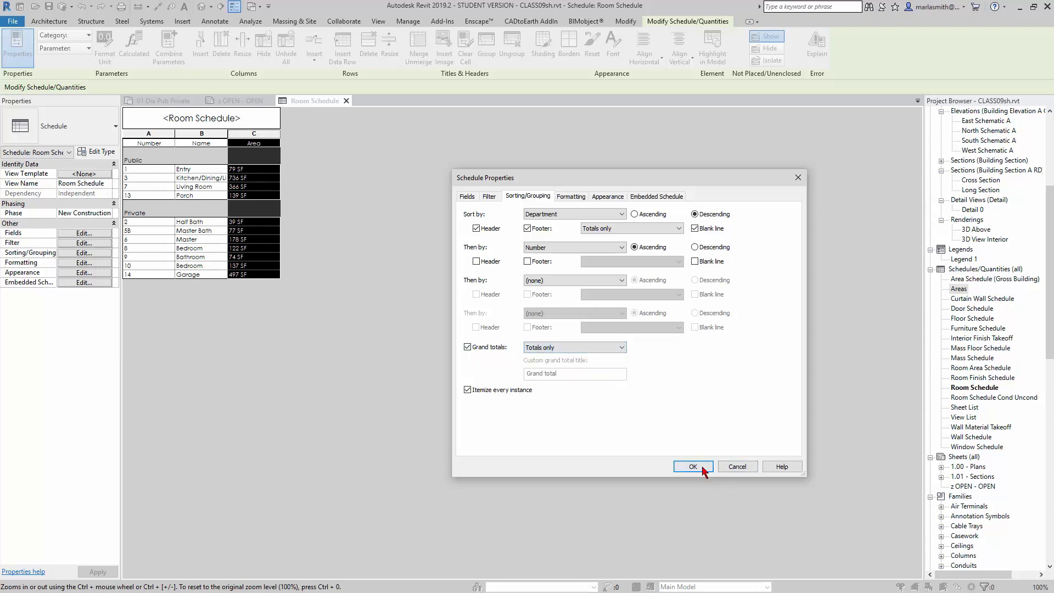
{"action": "left_click", "coordinate": [695, 466]}
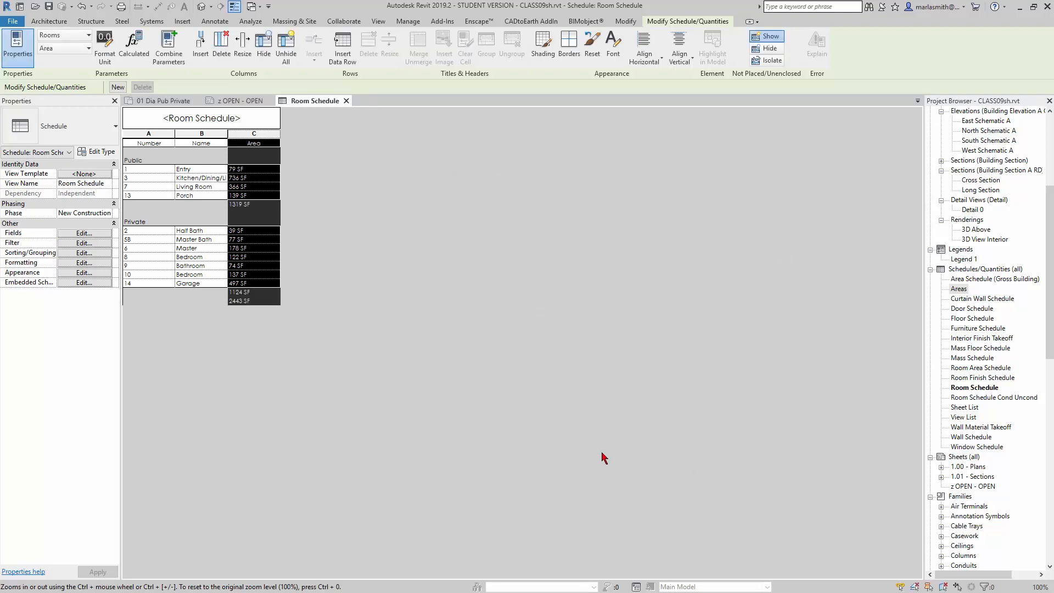
- Rename the room schedule's title to "Pub Private"
{"action": "left_click", "coordinate": [189, 283]}
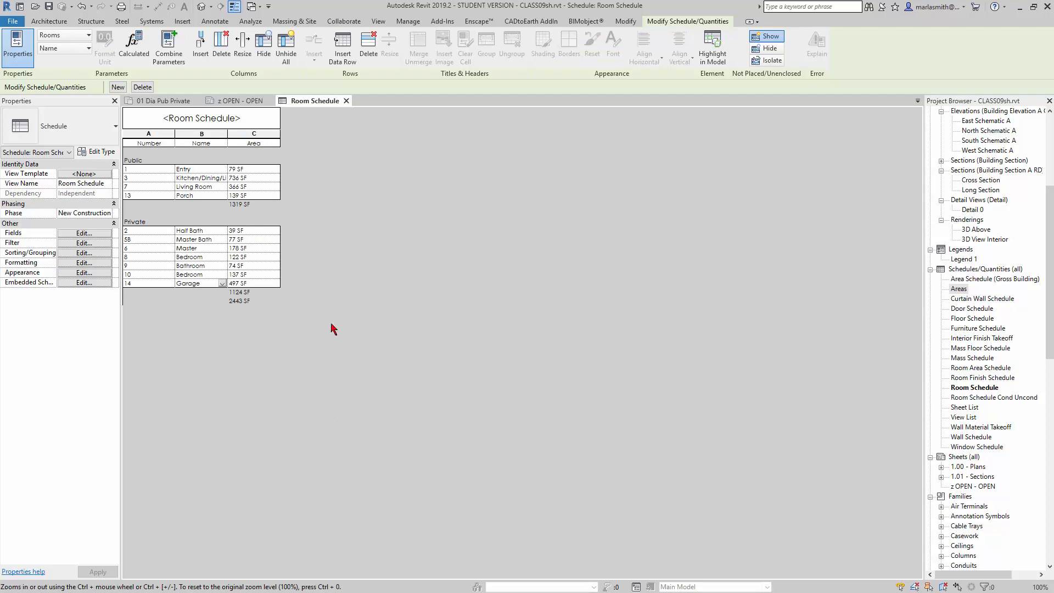
{"action": "left_click", "coordinate": [242, 117]}
{"action": "left_click", "coordinate": [242, 115]}
{"action": "left_click_drag", "start_coordinate": [242, 117], "coordinate": [150, 112]}
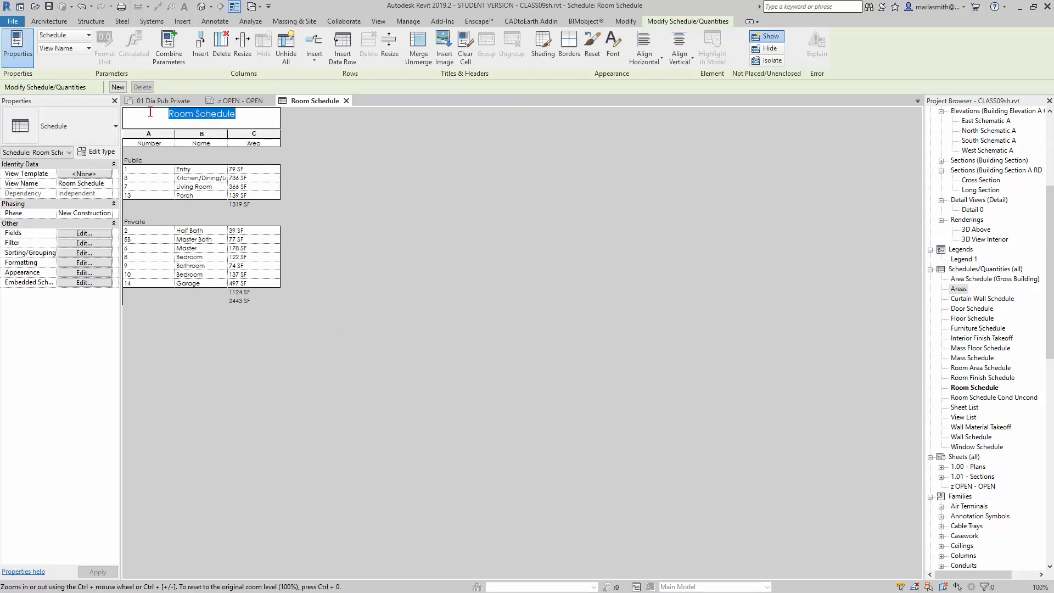
{"action": "type", "text": "Pu"}
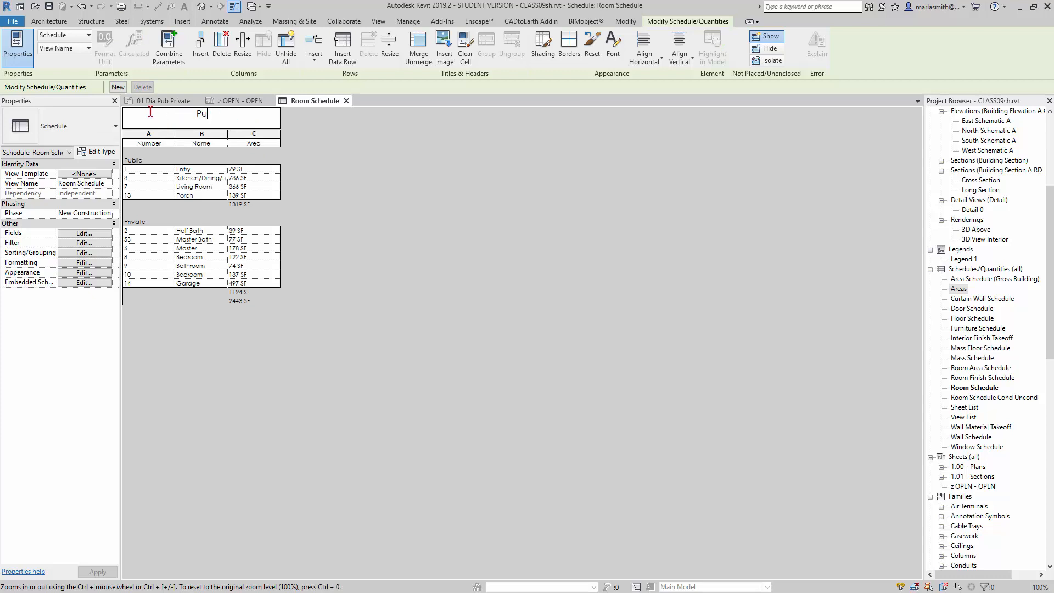
{"action": "type", "text": "b Private"}
{"action": "key", "text": "Return"}
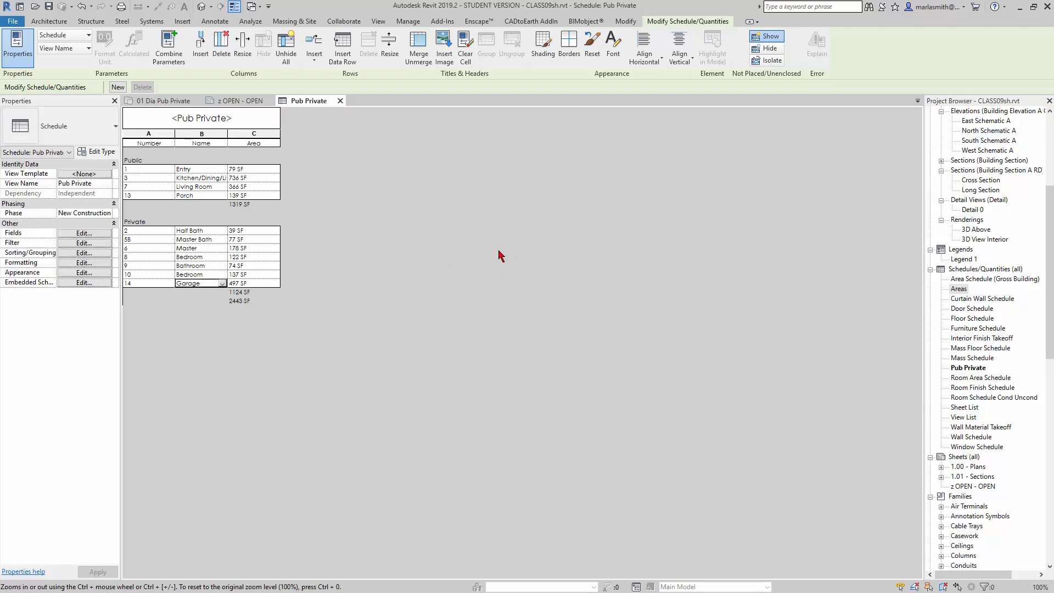
- Place the Pub Private schedule on sheet 1.00 - Plans, beside the Public Private color legend of the uppermost small plan
{"action": "left_click_drag", "start_coordinate": [1047, 229], "coordinate": [1048, 302]}
{"action": "left_click", "coordinate": [978, 260]}
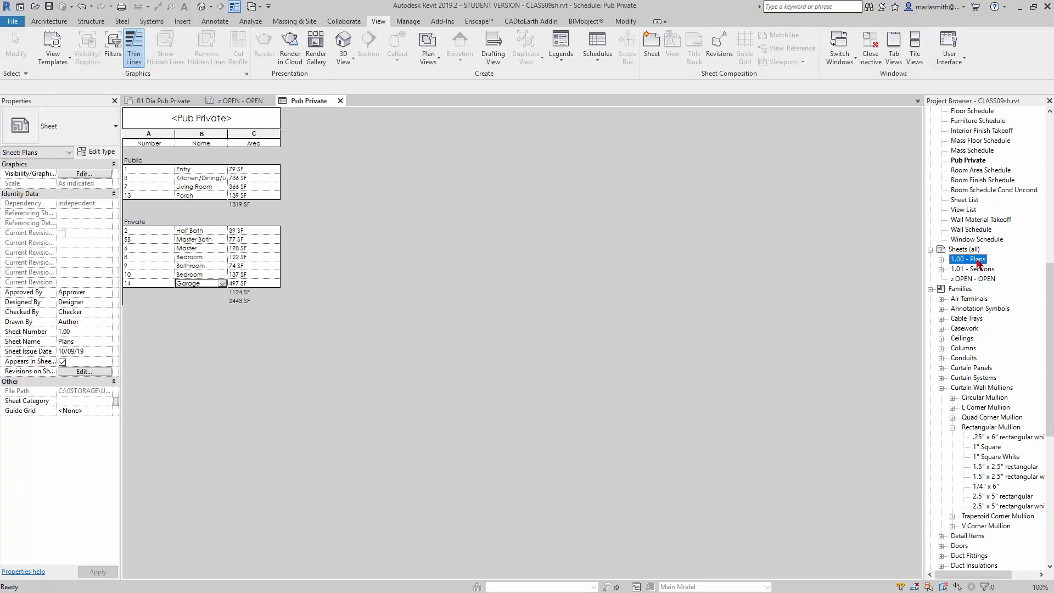
{"action": "double_click", "coordinate": [978, 261]}
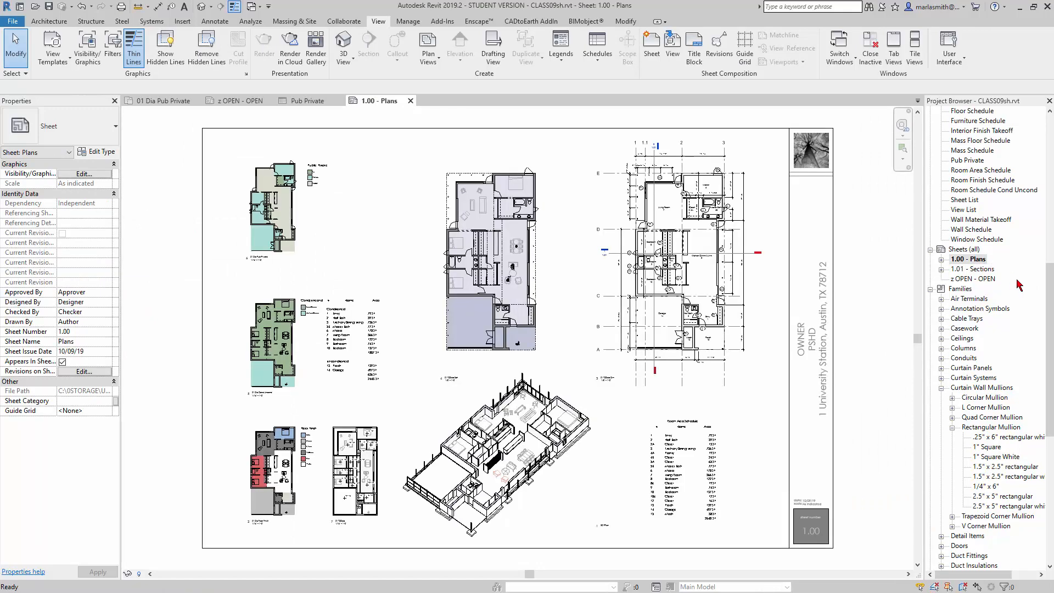
{"action": "left_click_drag", "start_coordinate": [1049, 291], "coordinate": [1049, 229]}
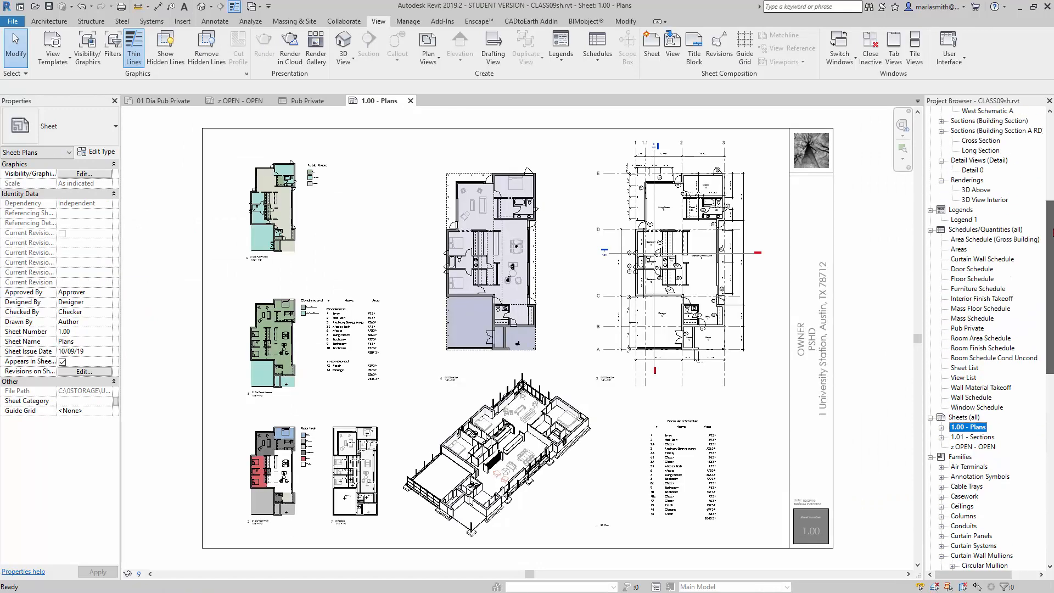
{"action": "left_click", "coordinate": [974, 320]}
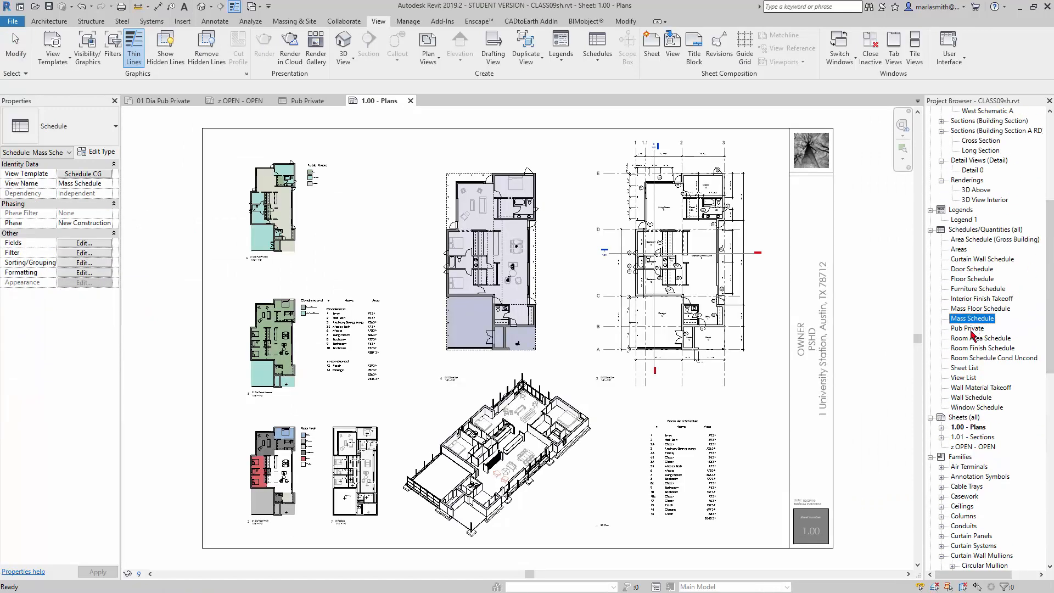
{"action": "left_click", "coordinate": [968, 328]}
{"action": "left_click_drag", "start_coordinate": [968, 328], "coordinate": [351, 227]}
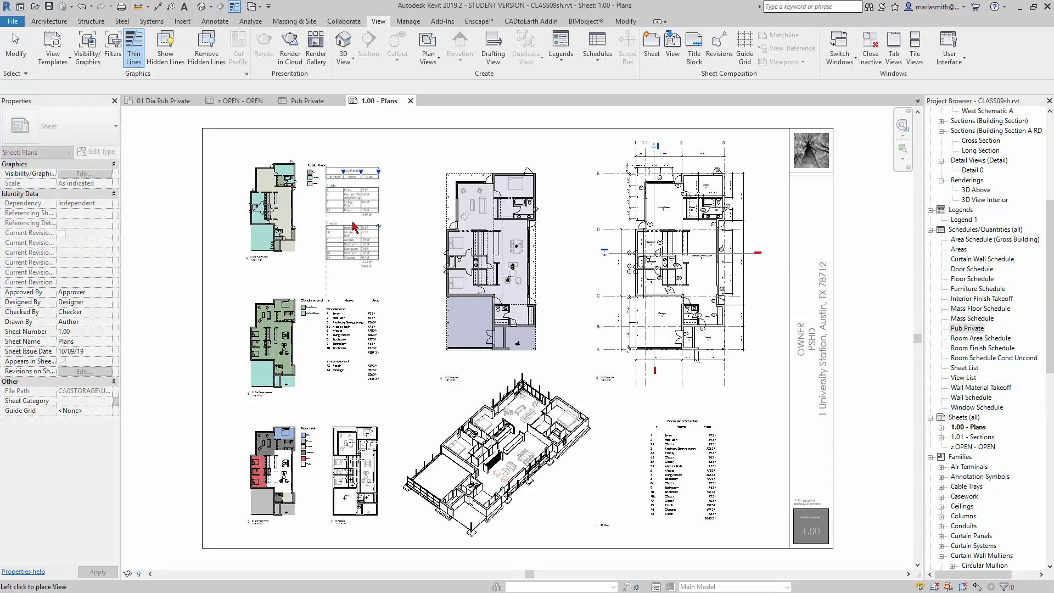
{"action": "left_click", "coordinate": [354, 227]}
{"action": "scroll", "coordinate": [355, 228], "scroll_direction": "up", "scroll_amount": 4}
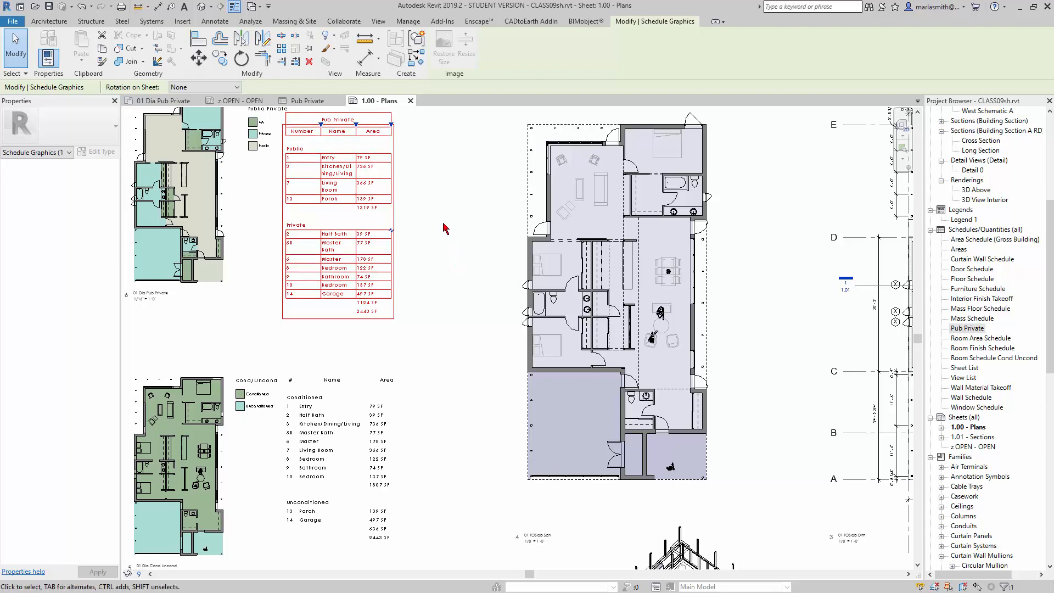
- Turn off the grid lines and the title in the Pub Private schedule's appearance settings
{"action": "double_click", "coordinate": [345, 194]}
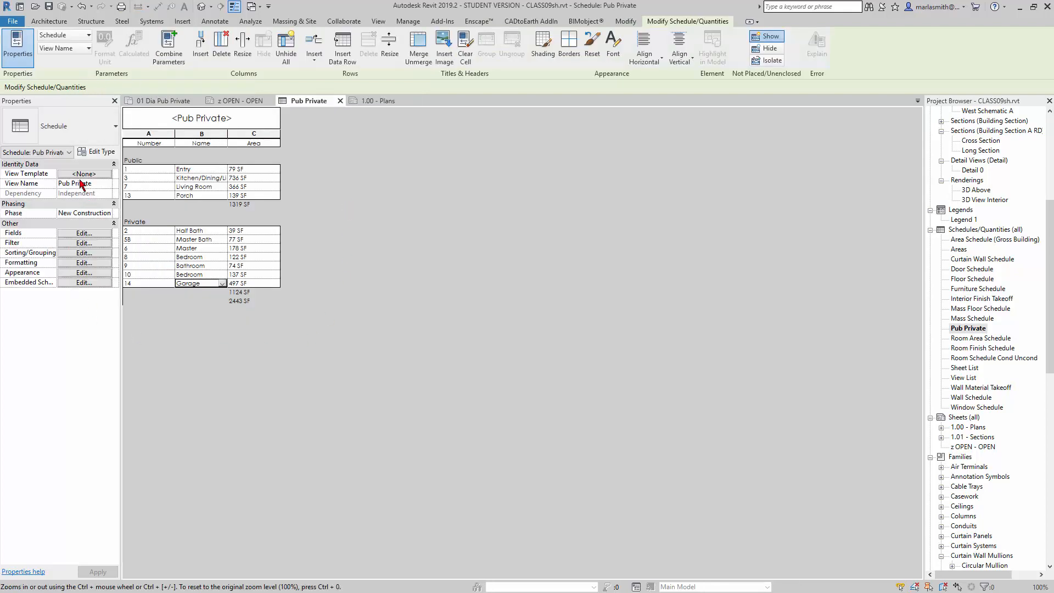
{"action": "left_click", "coordinate": [75, 274]}
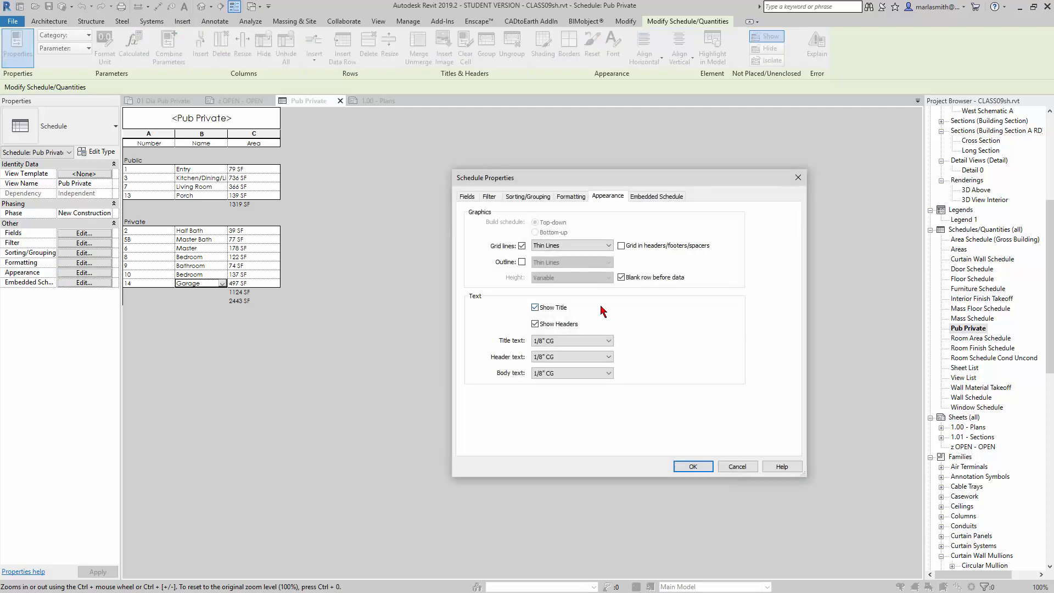
{"action": "left_click", "coordinate": [521, 246]}
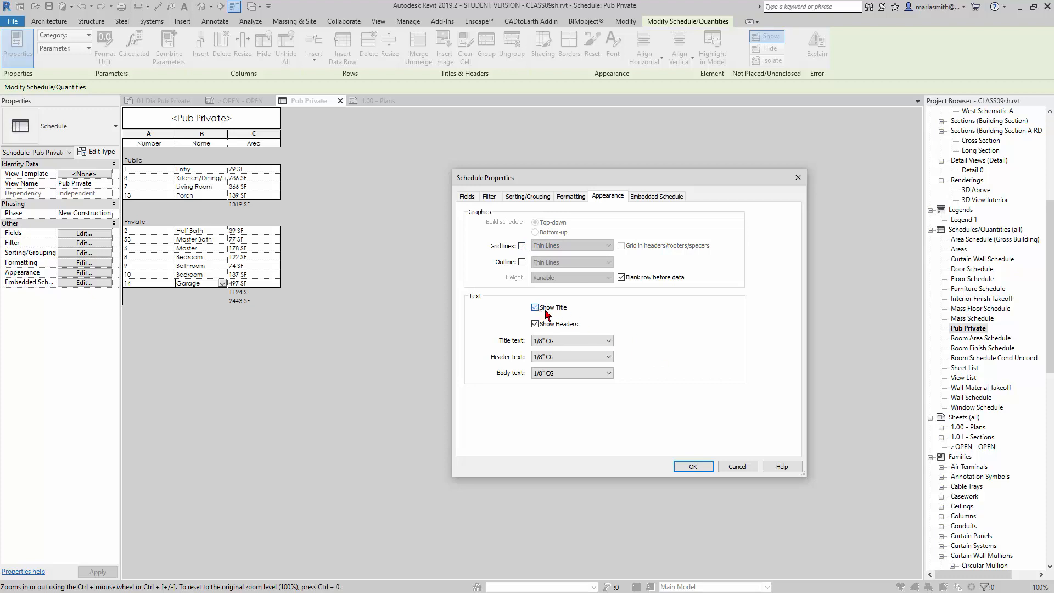
{"action": "left_click", "coordinate": [693, 467]}
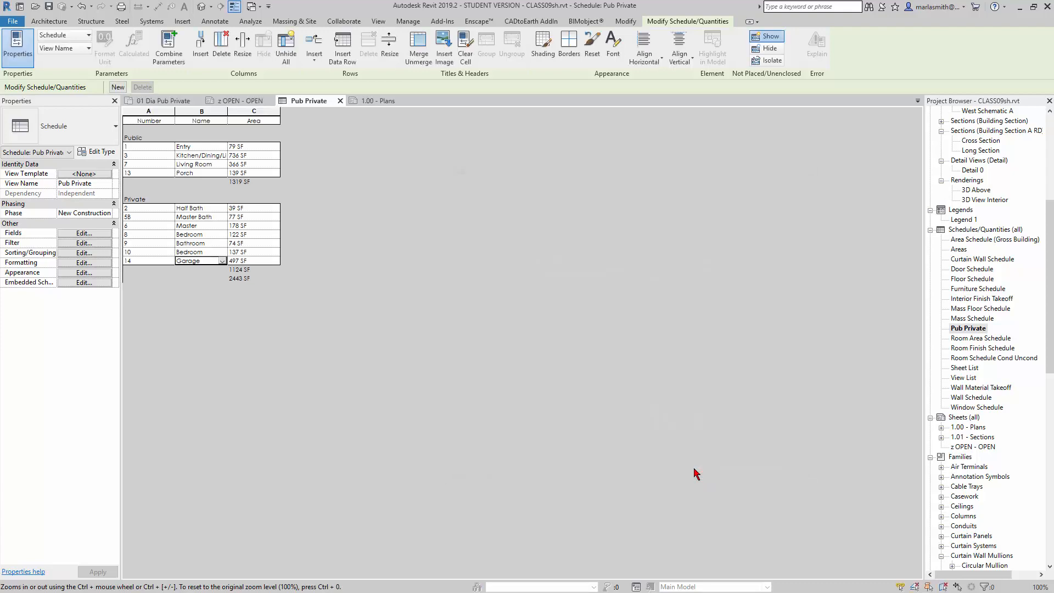
- On sheet 1.00 - Plans, widen the Pub Private schedule's Name column until each room name fits on one line, and narrow its Area column
{"action": "left_click", "coordinate": [373, 101]}
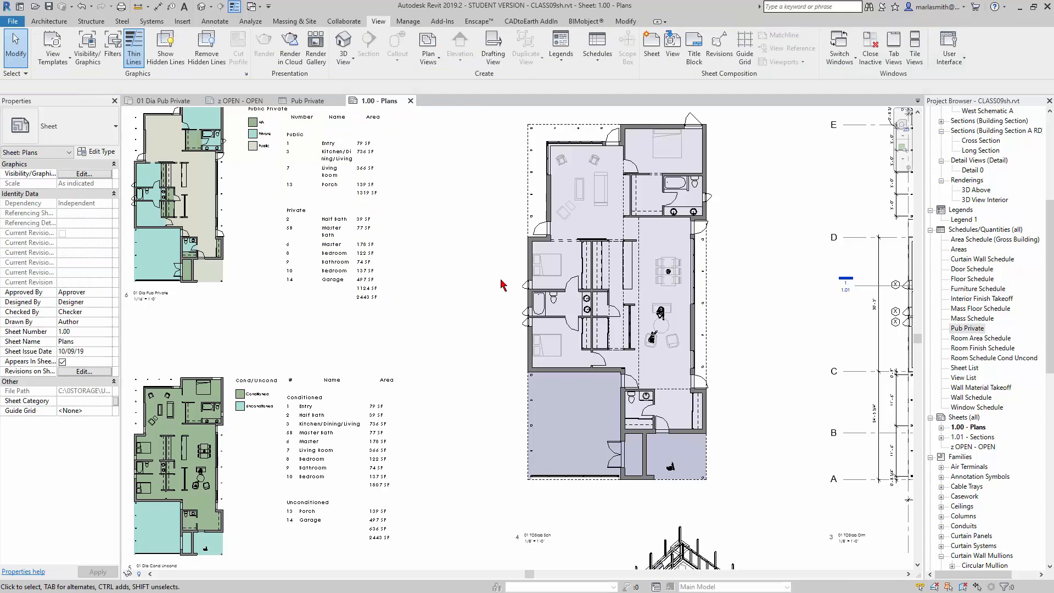
{"action": "left_click", "coordinate": [368, 259]}
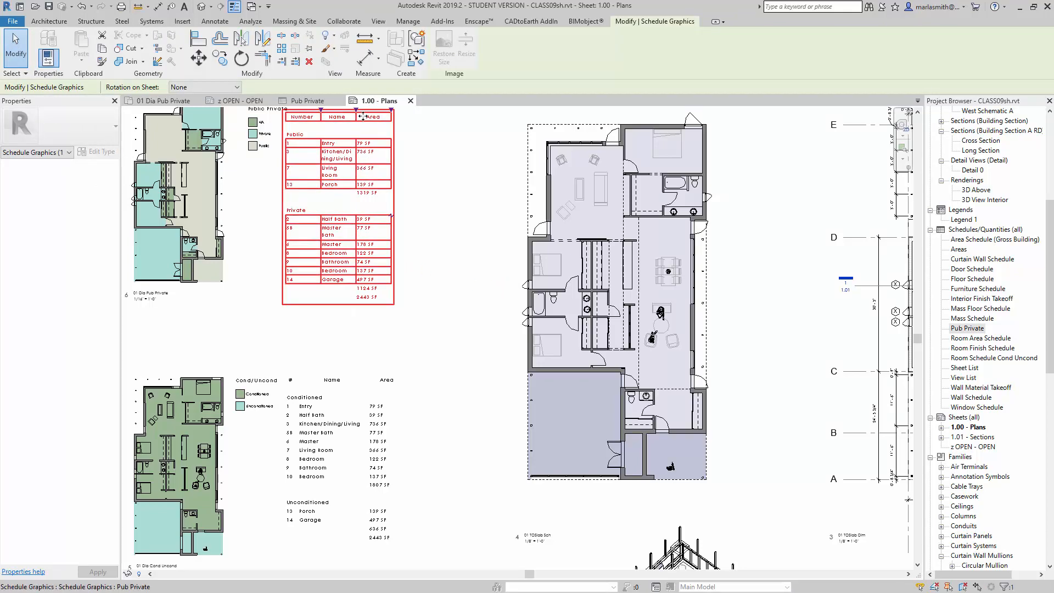
{"action": "left_click_drag", "start_coordinate": [357, 110], "coordinate": [369, 111]}
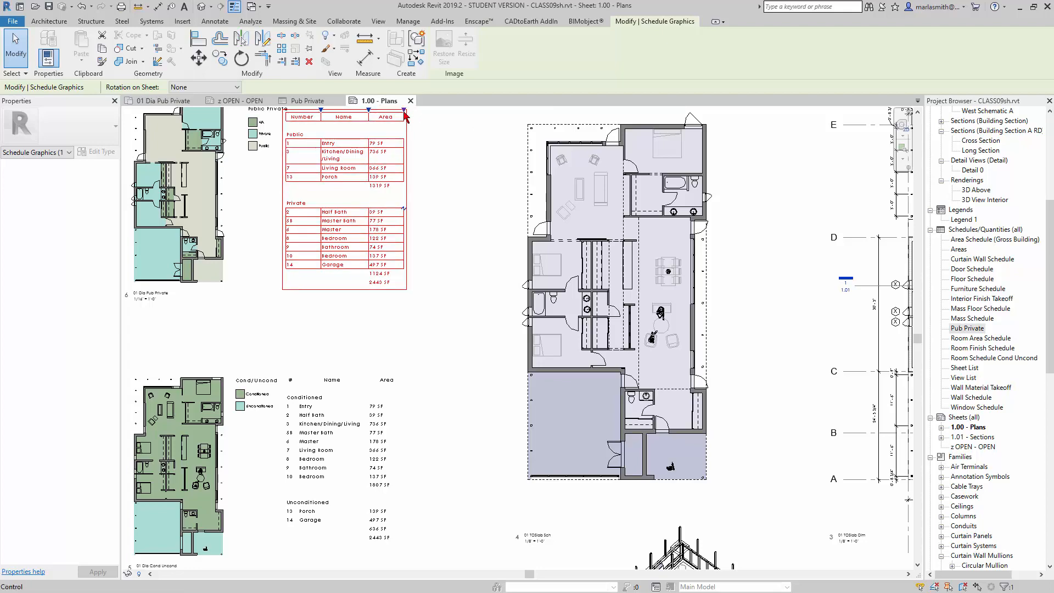
{"action": "left_click_drag", "start_coordinate": [404, 110], "coordinate": [391, 110]}
{"action": "scroll", "coordinate": [384, 240], "scroll_direction": "down", "scroll_amount": 4}
{"action": "scroll", "coordinate": [384, 236], "scroll_direction": "up", "scroll_amount": 5}
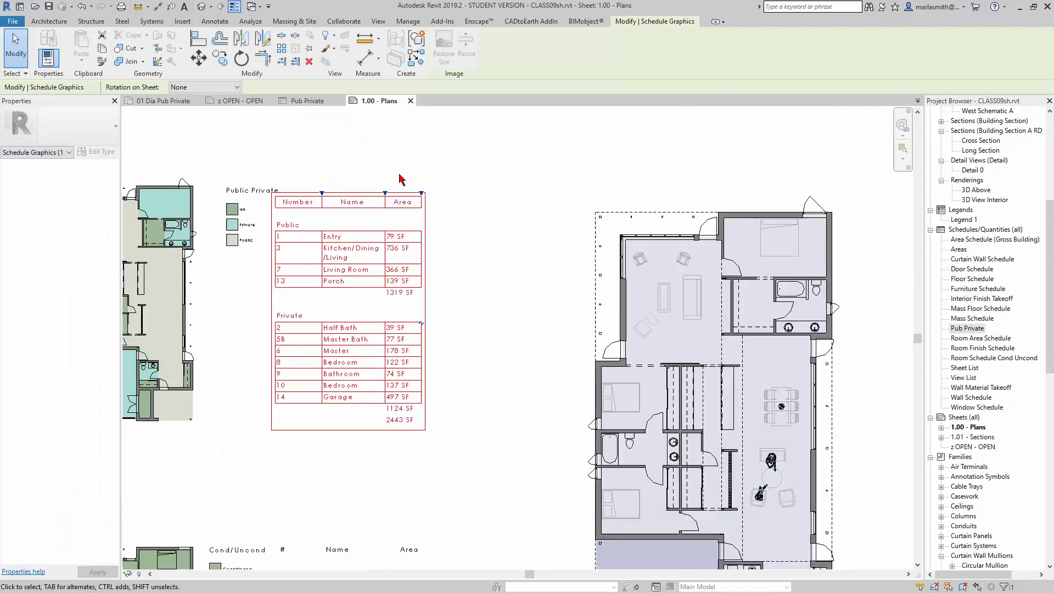
{"action": "left_click_drag", "start_coordinate": [384, 199], "coordinate": [417, 200]}
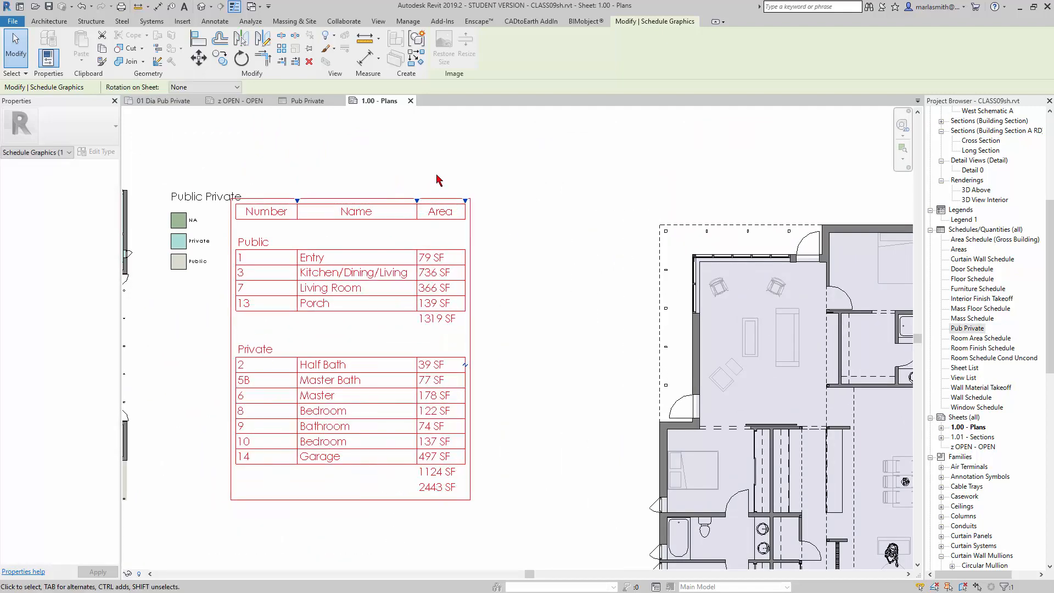
{"action": "left_click", "coordinate": [437, 180]}
{"action": "scroll", "coordinate": [351, 254], "scroll_direction": "down", "scroll_amount": 4}
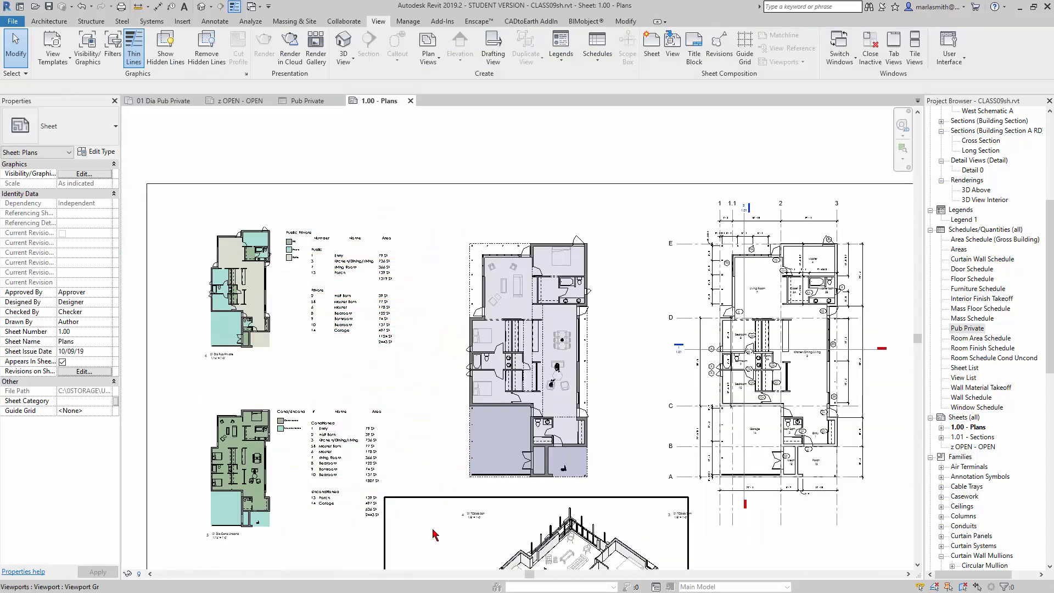